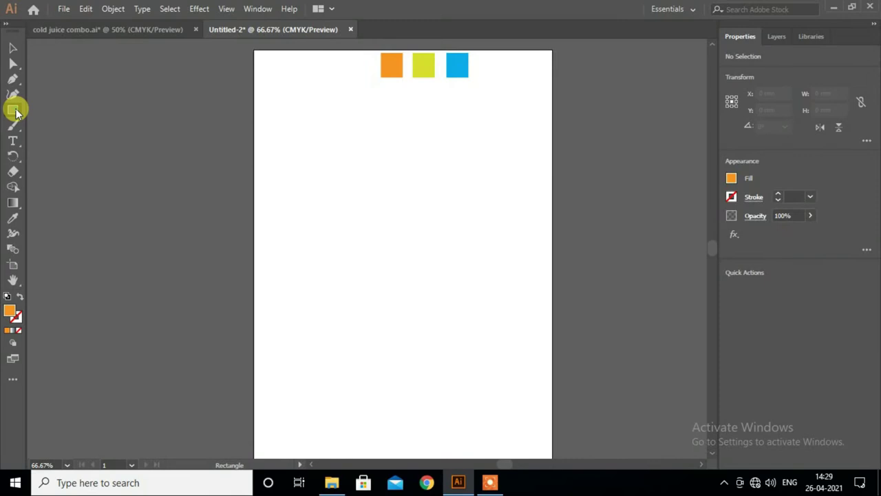
Draw a tall rectangle and move it lower on the artboard.
drag(344, 145, 407, 310)
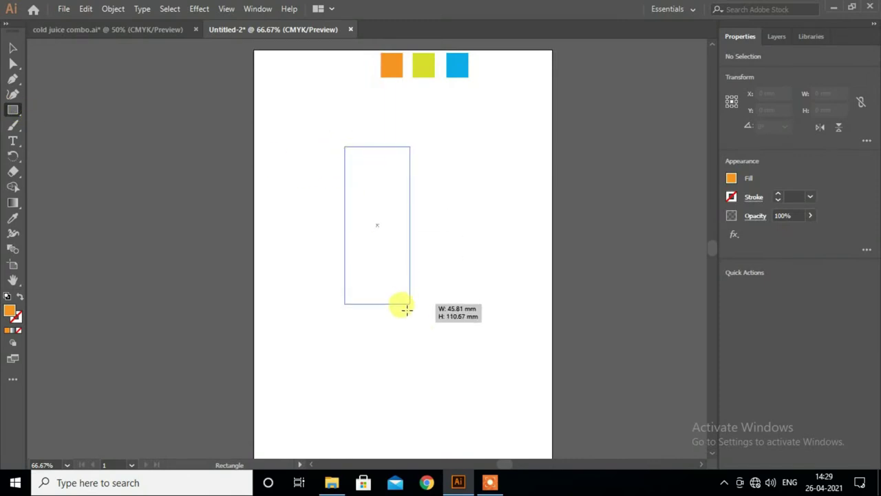
click(12, 49)
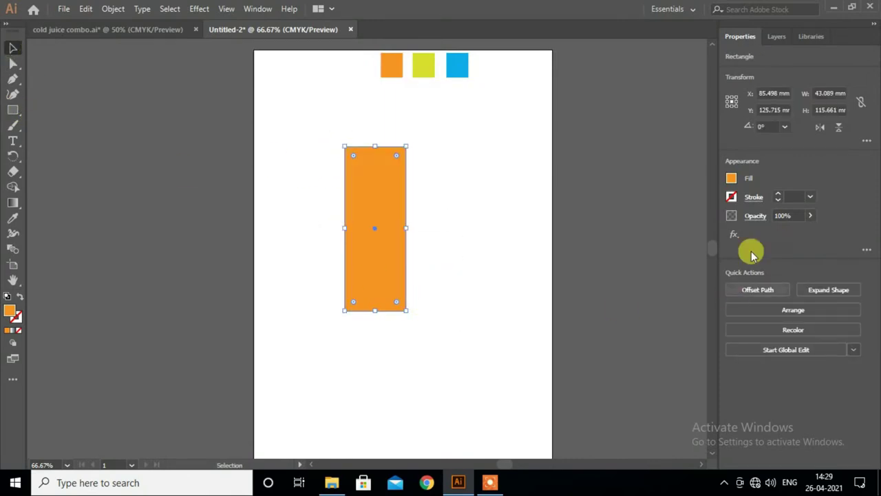
drag(393, 266, 398, 307)
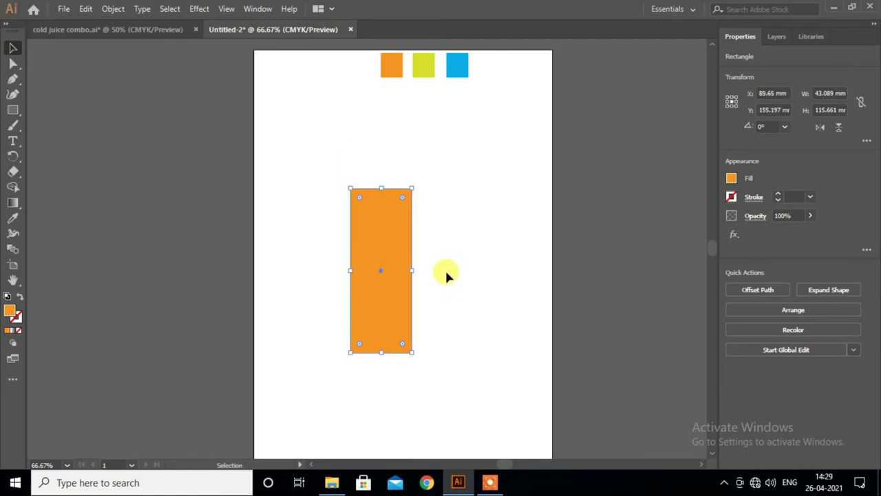
Give the rectangle no fill and an 8 pt orange-red stroke.
click(731, 179)
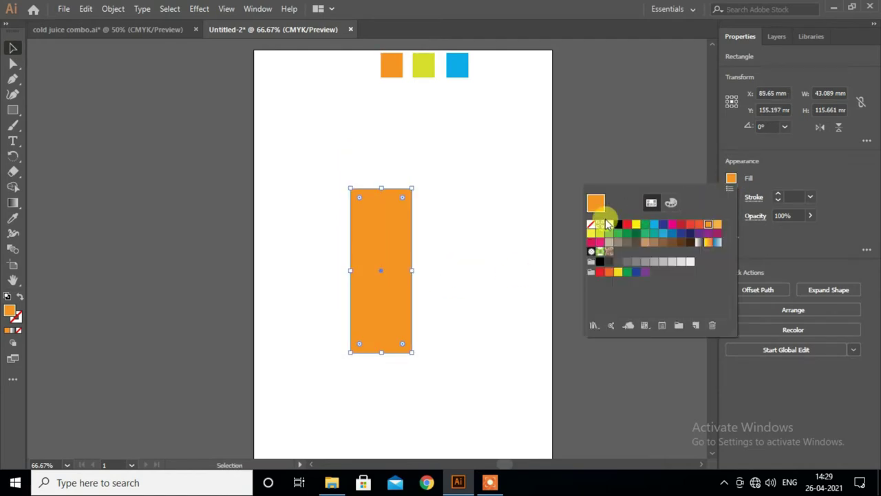
click(595, 202)
click(732, 197)
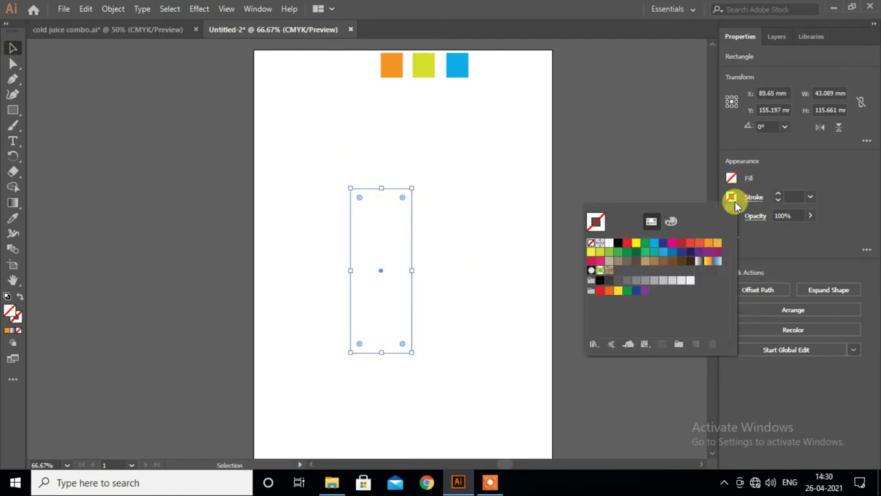
click(696, 246)
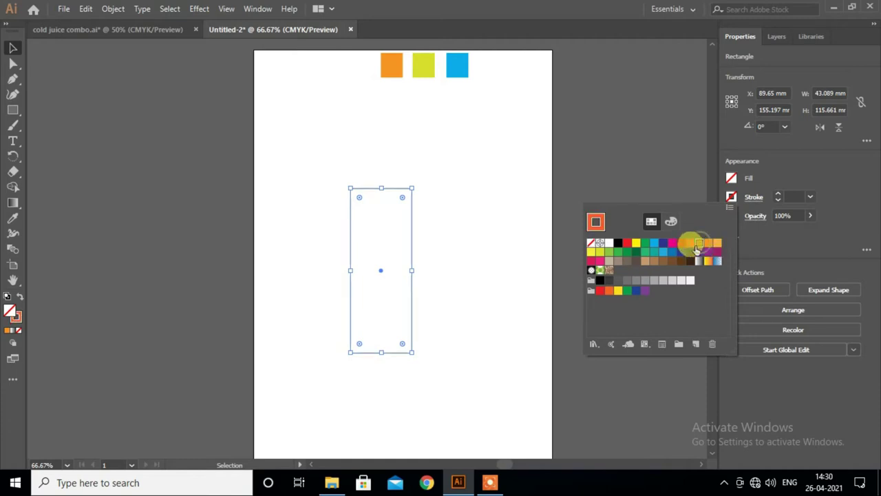
click(810, 197)
click(828, 310)
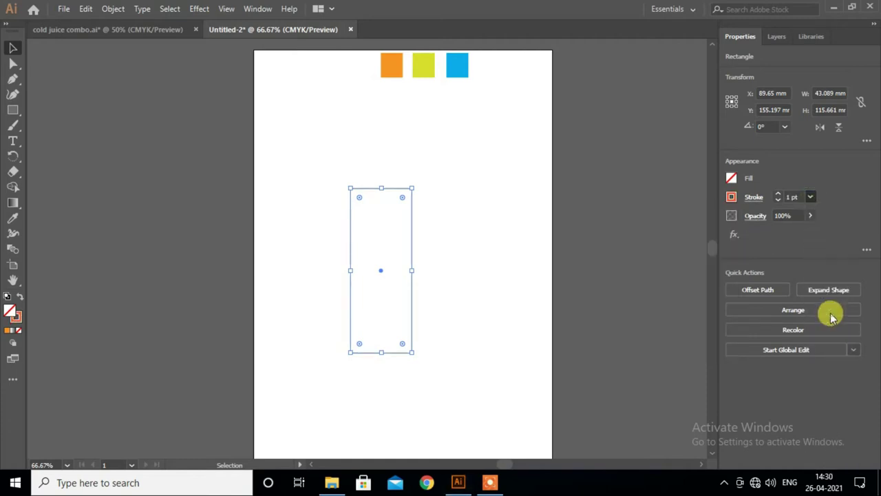
Nudge the bottom-left anchor inward to taper the rectangle, then narrow the shape.
scroll(381, 301, up, 1)
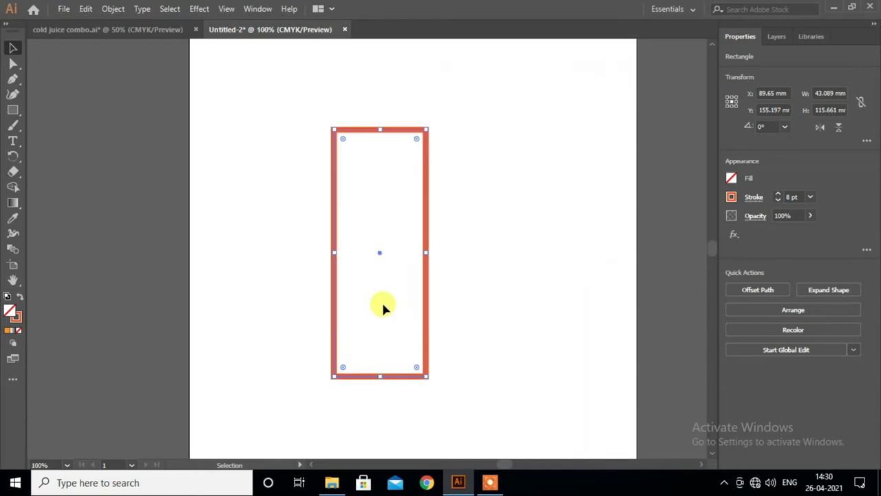
click(13, 63)
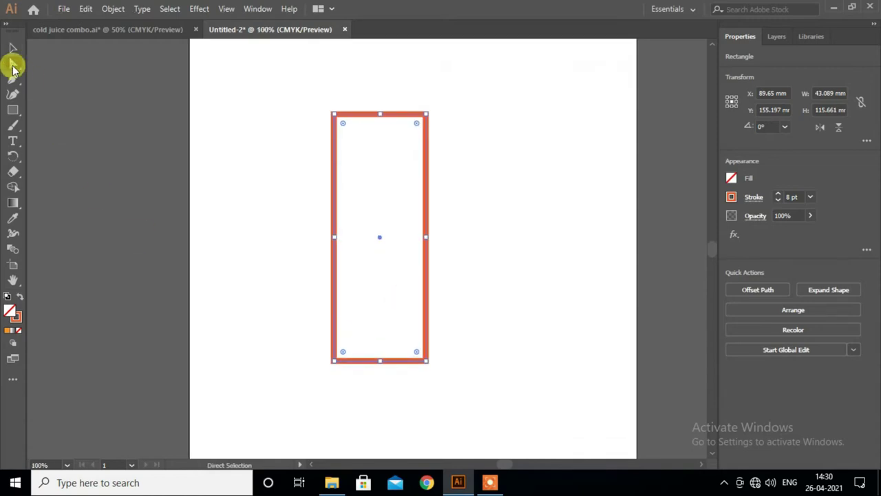
click(333, 360)
key(Right)
key(Right)
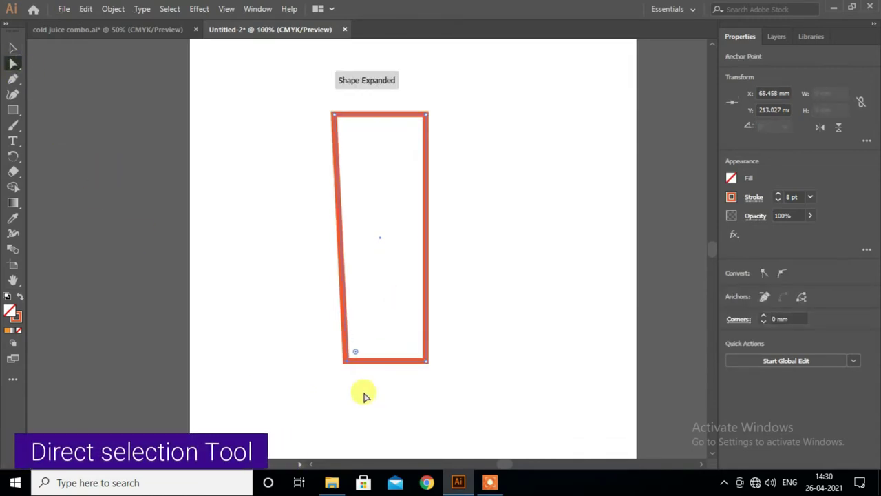
key(Right)
key(Right)
key(Right)
key(Right)
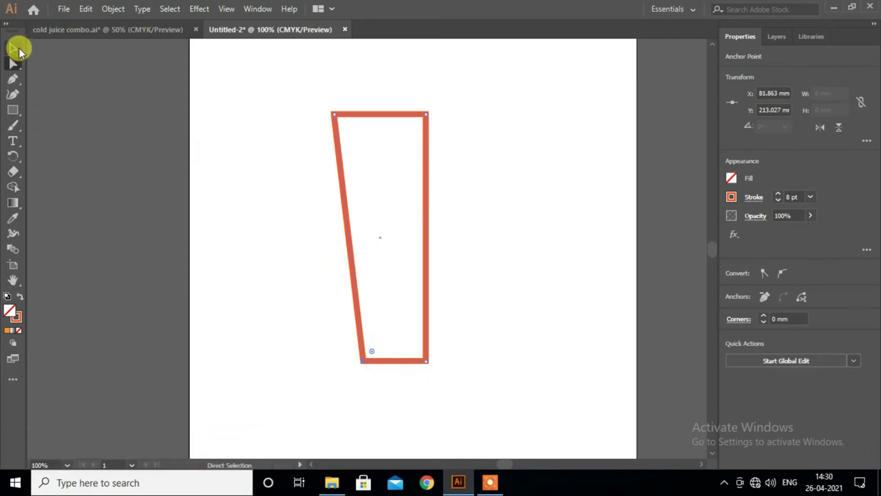
click(13, 47)
click(511, 262)
click(427, 241)
drag(427, 241, 418, 238)
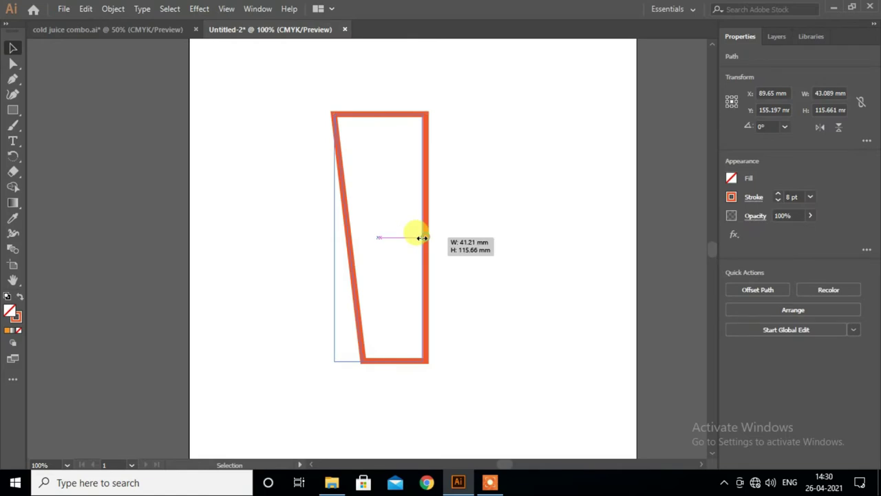
Make a vertically reflected copy of the tapered half and shift it right.
right_click(387, 226)
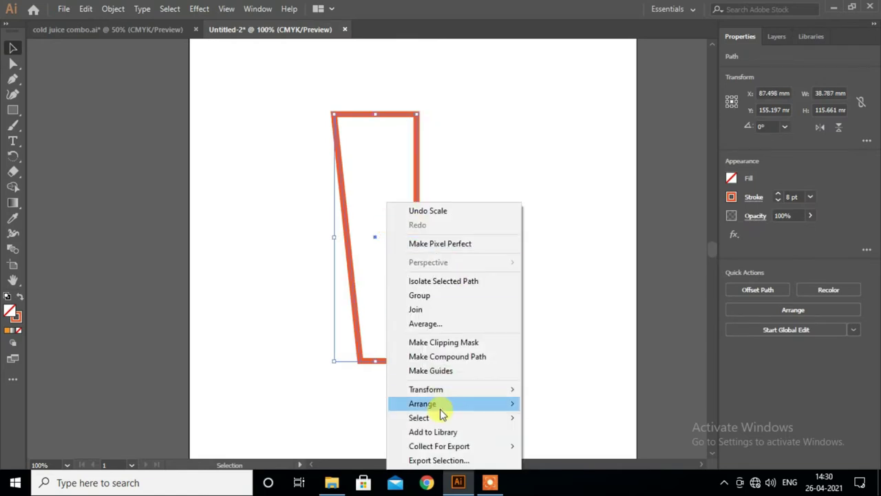
mouse_move(426, 389)
click(551, 324)
click(633, 332)
key(Right)
key(Right)
key(Right)
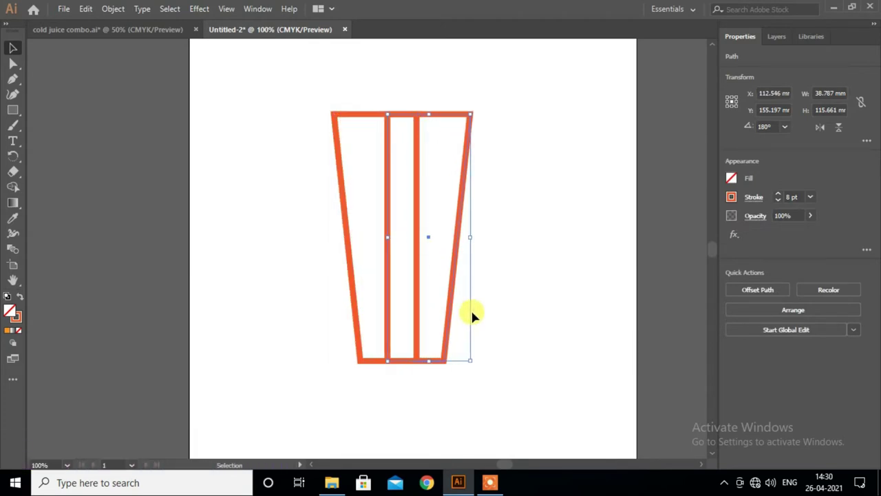
scroll(482, 318, down, 1)
key(Right)
key(Right)
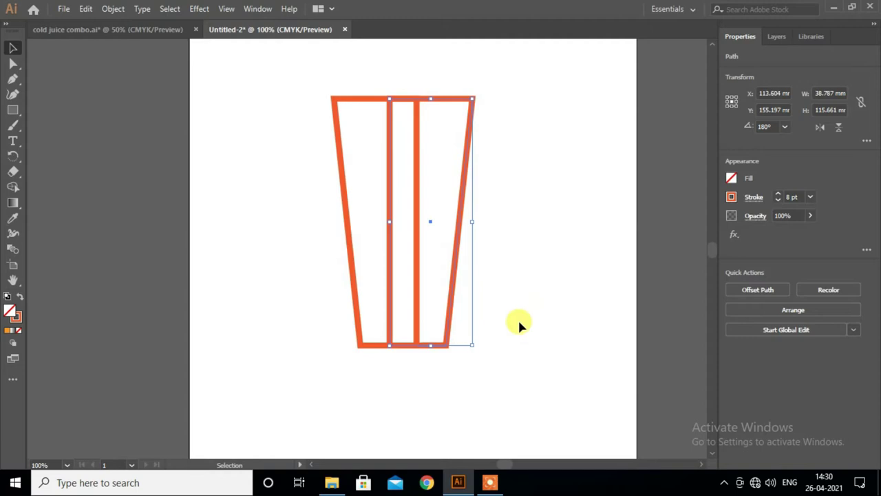
scroll(518, 318, up, 1)
Unite both halves with Pathfinder into one 64.892 × 115.661 mm cup outline.
click(517, 318)
drag(296, 94, 475, 364)
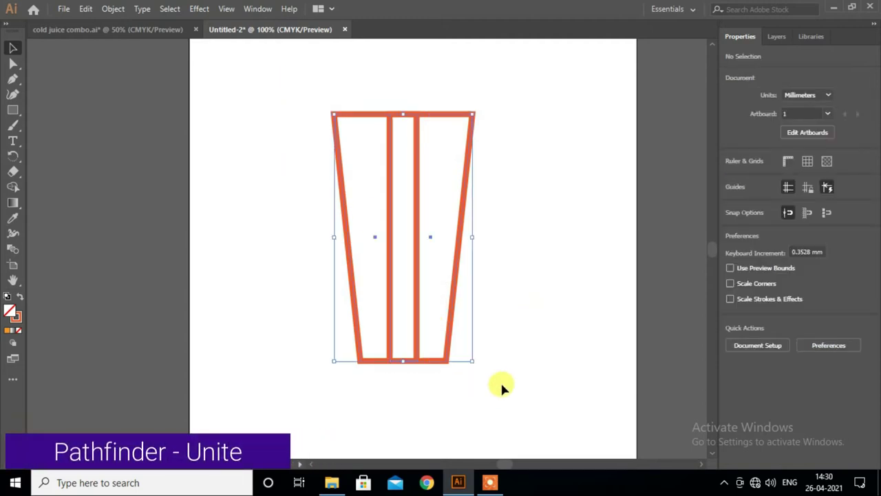
click(735, 343)
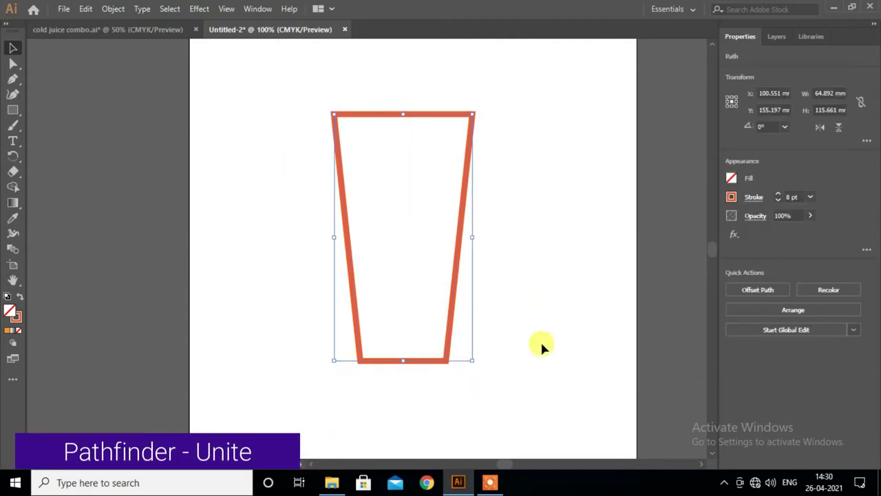
click(540, 340)
scroll(440, 268, up, 1)
click(389, 130)
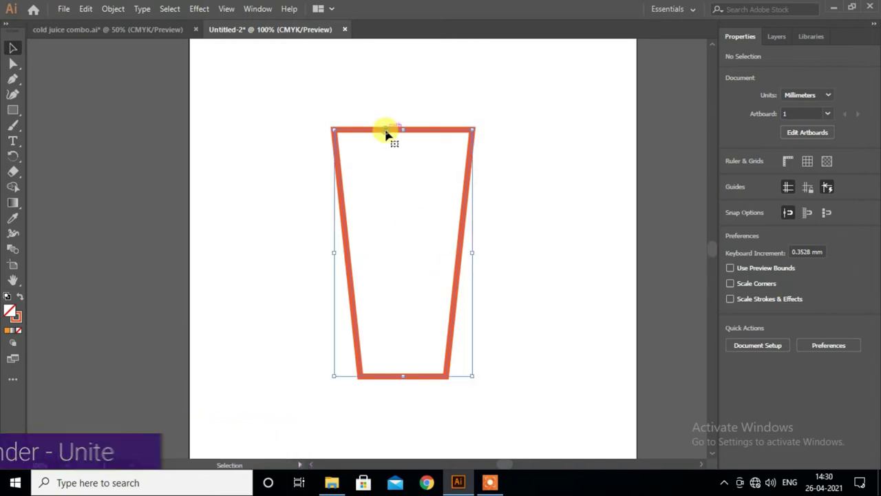
Create a scaled-down copy of the cup outline using the Scale dialog.
right_click(461, 244)
mouse_move(500, 389)
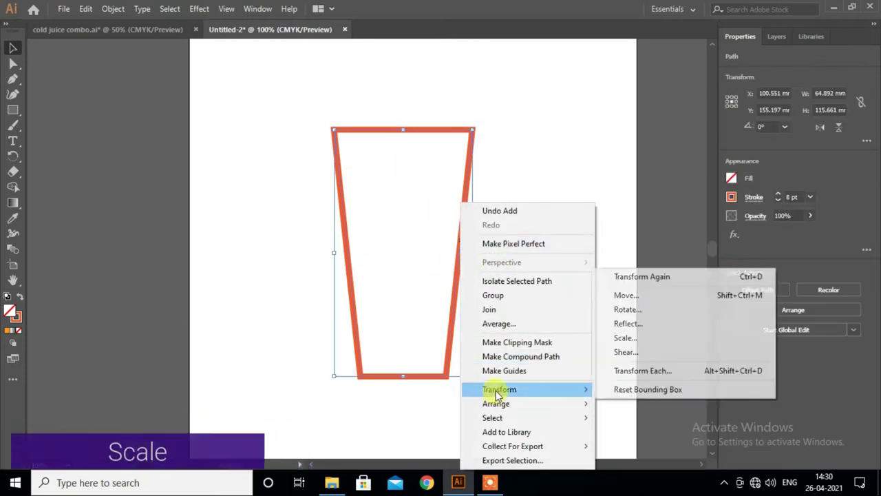
click(625, 337)
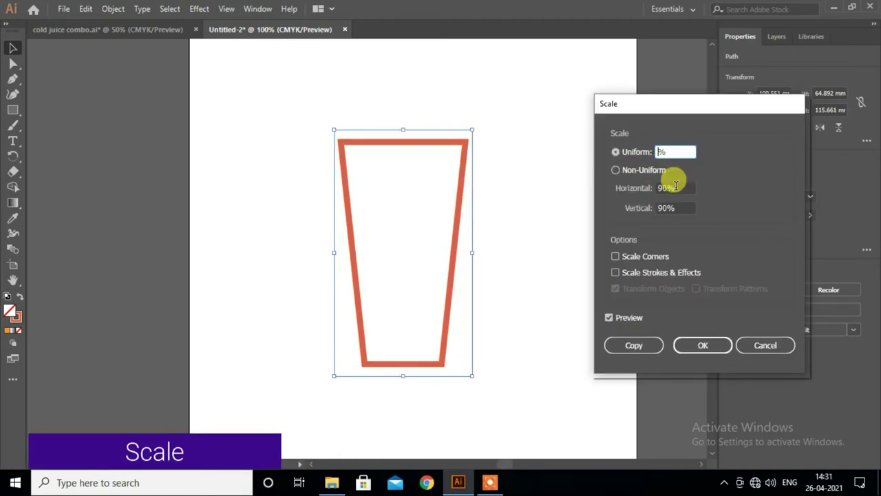
text(85)
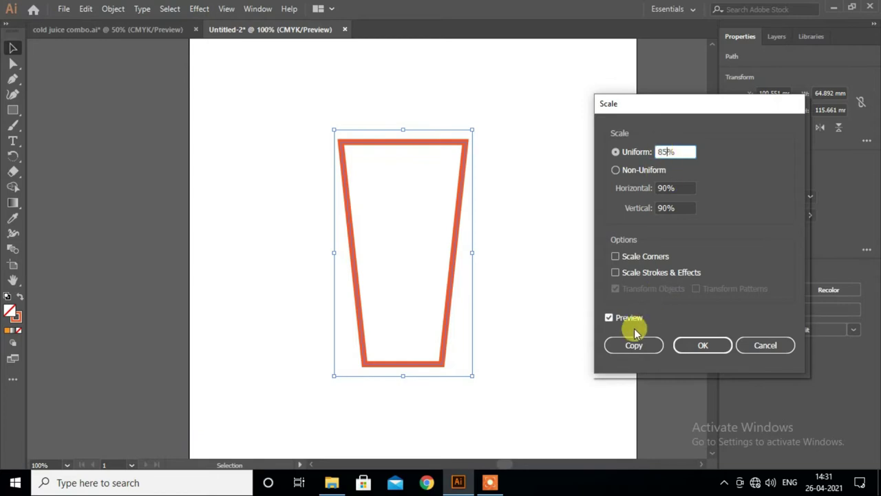
click(633, 345)
scroll(533, 239, down, 1)
scroll(533, 239, up, 1)
scroll(533, 239, up, 1)
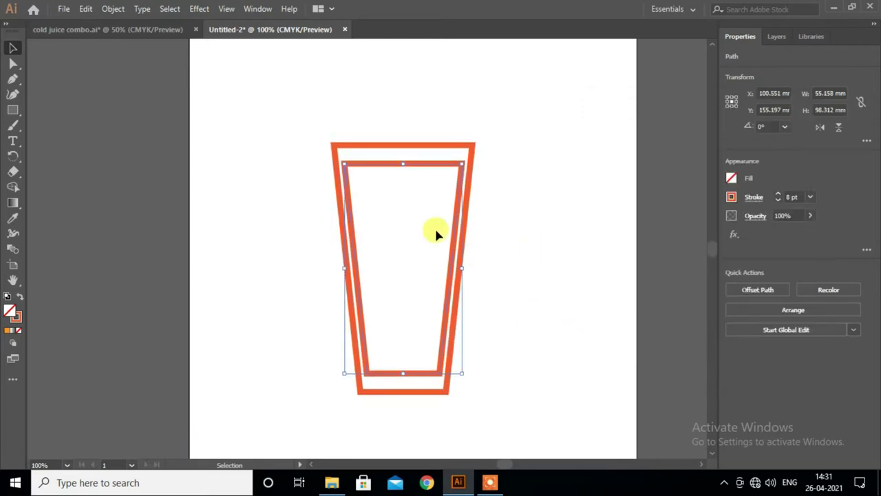
Nudge and resize the inner copy to 53.805 × 95.899 mm inside the cup.
key(Down)
key(Down)
key(Down)
key(Down)
key(Down)
key(Down)
key(Down)
key(Down)
key(Down)
key(Down)
scroll(425, 166, down, 1)
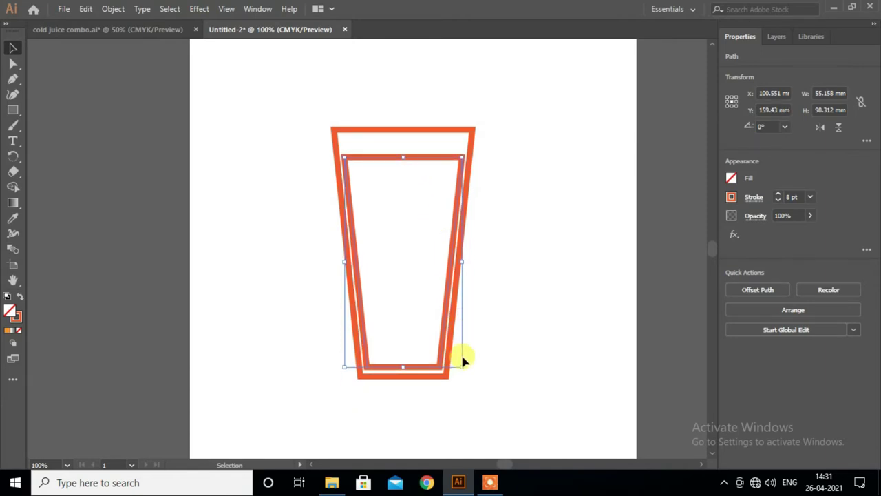
drag(461, 366, 457, 360)
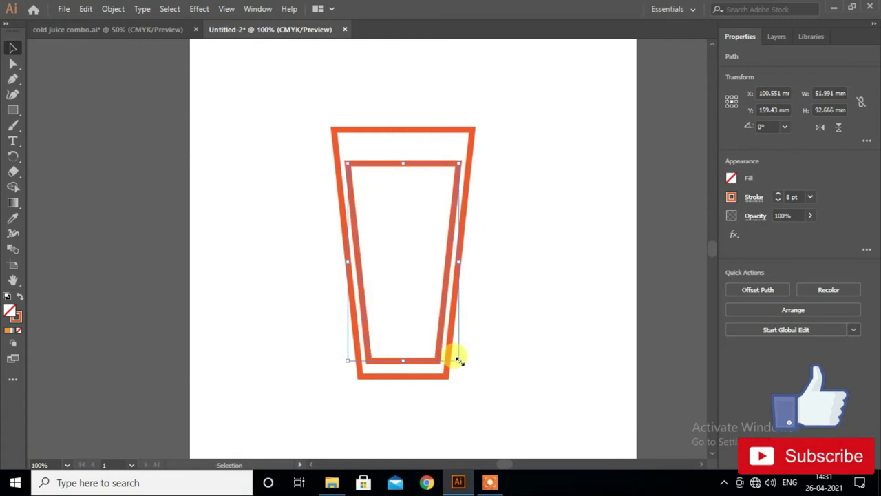
key(Down)
key(Down)
key(Down)
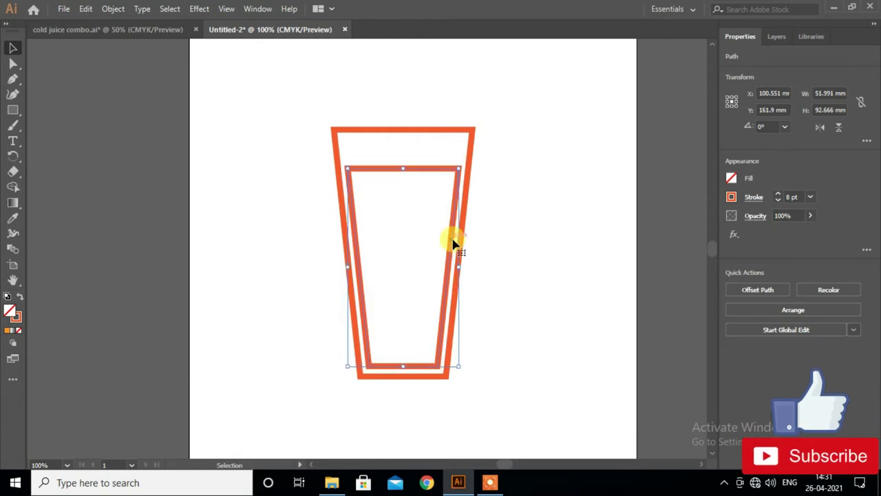
key(Down)
key(Down)
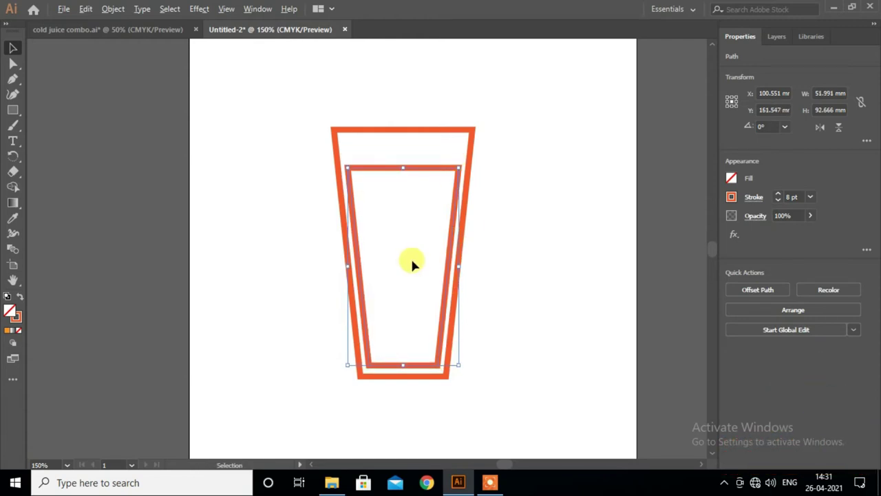
scroll(410, 257, up, 1)
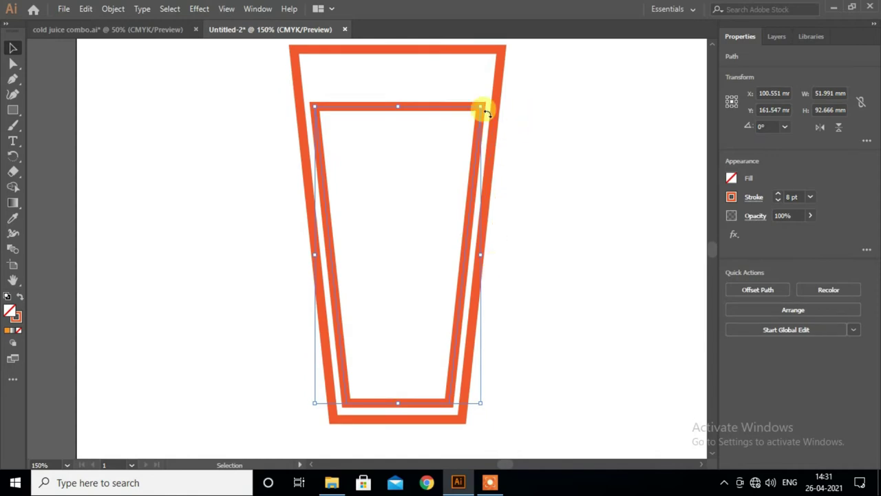
drag(480, 108, 484, 101)
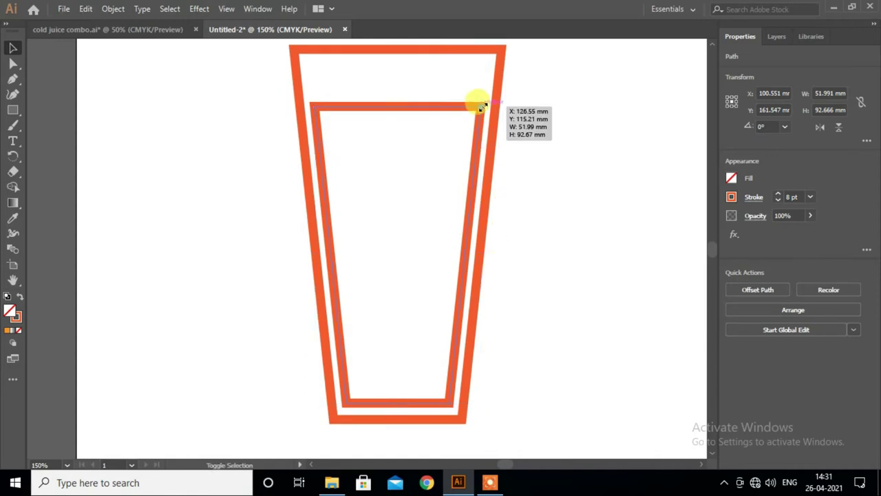
scroll(534, 246, up, 2)
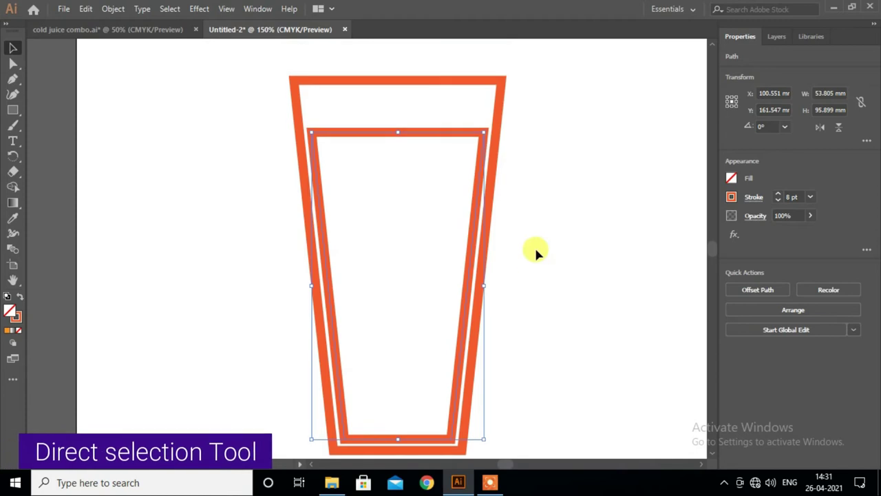
Round the inner cup's top-left corner and curve its top edge into a wave.
click(13, 63)
scroll(332, 153, down, 1)
click(314, 119)
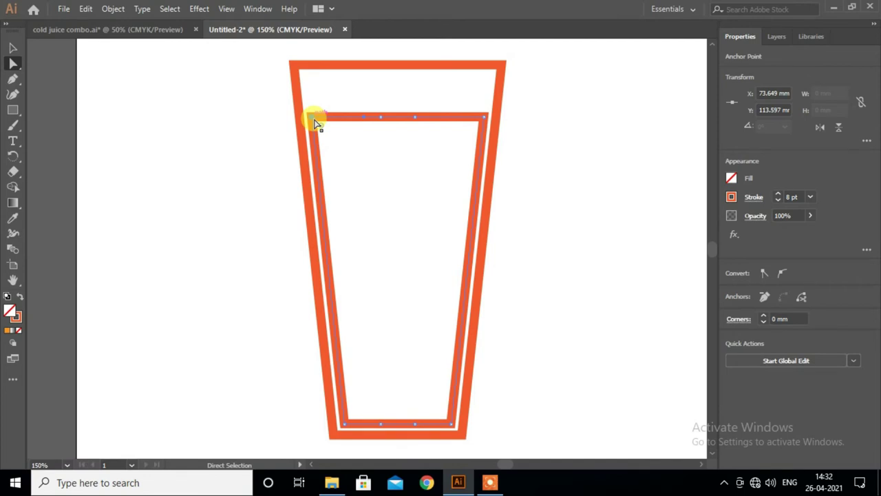
drag(322, 129, 348, 194)
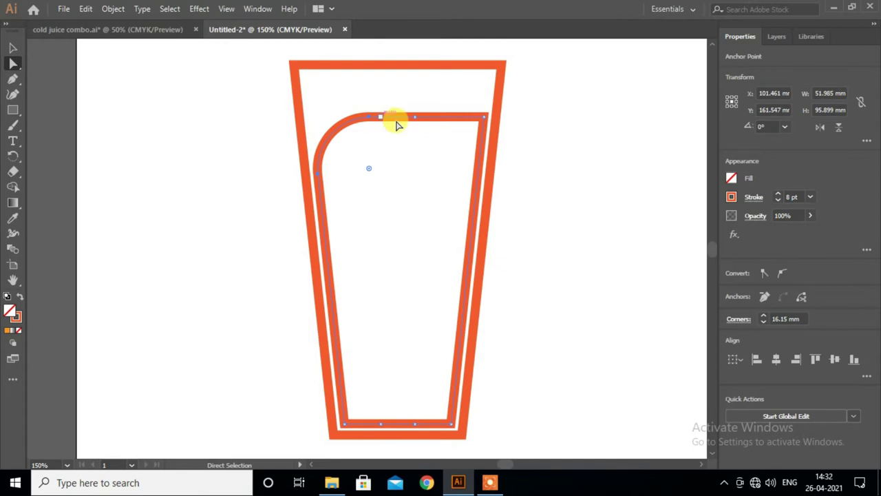
click(485, 121)
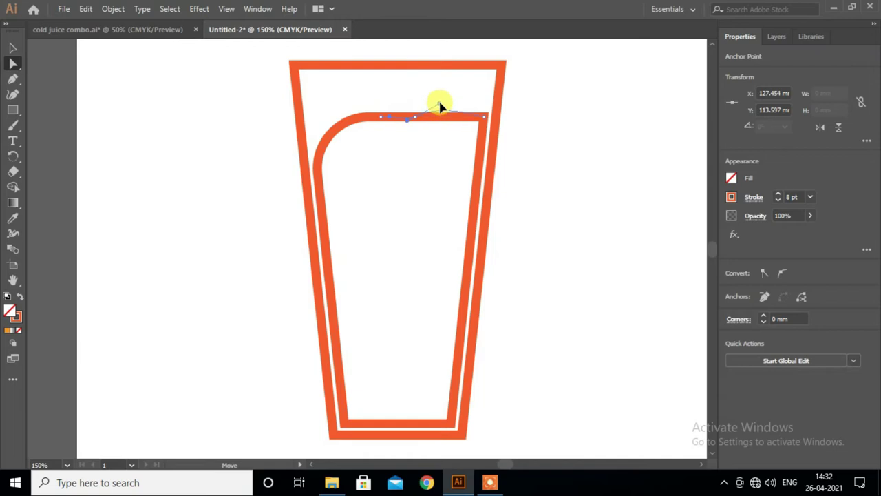
drag(479, 86, 480, 86)
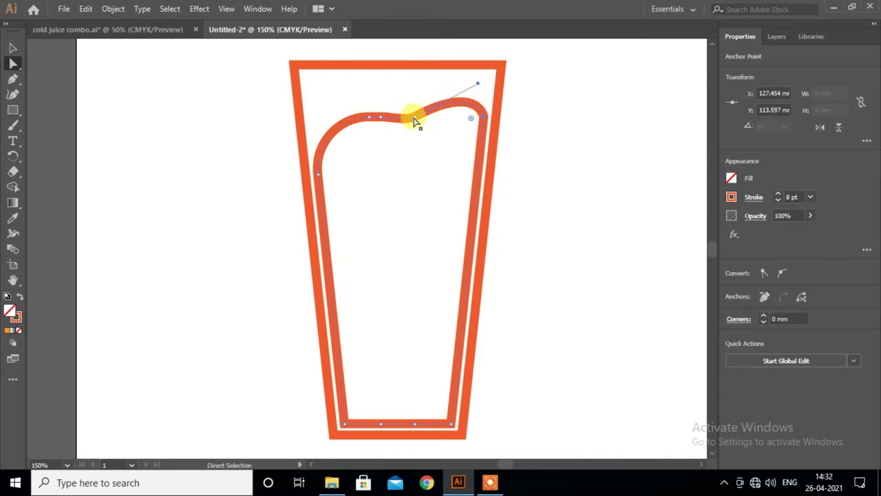
Fill the juice shape with the orange swatch colour using the Eyedropper.
key(ctrl+0)
click(12, 218)
click(383, 65)
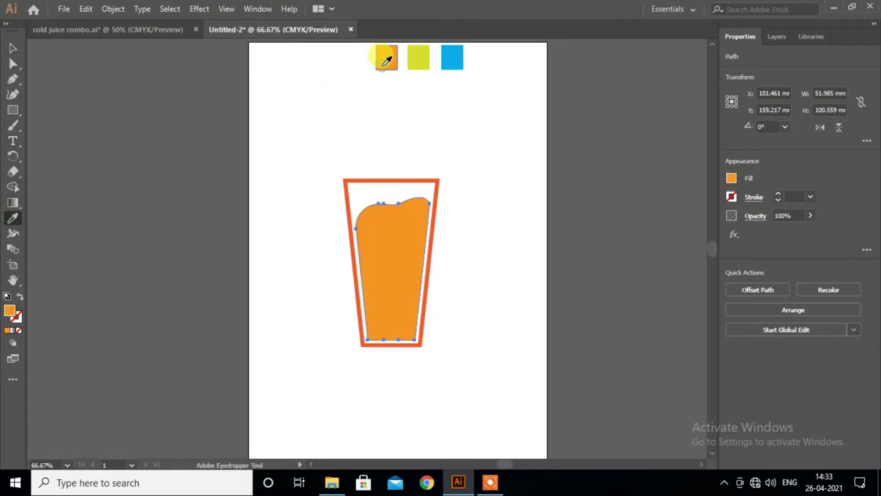
click(12, 47)
click(468, 315)
scroll(196, 241, up, 1)
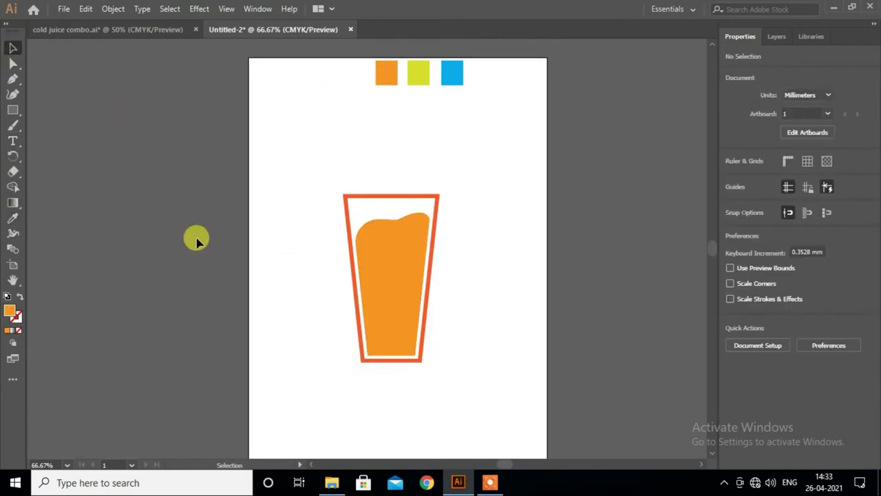
click(13, 110)
Draw a thin tall straw, tilt it right, and position it beside the glass.
drag(467, 152, 475, 313)
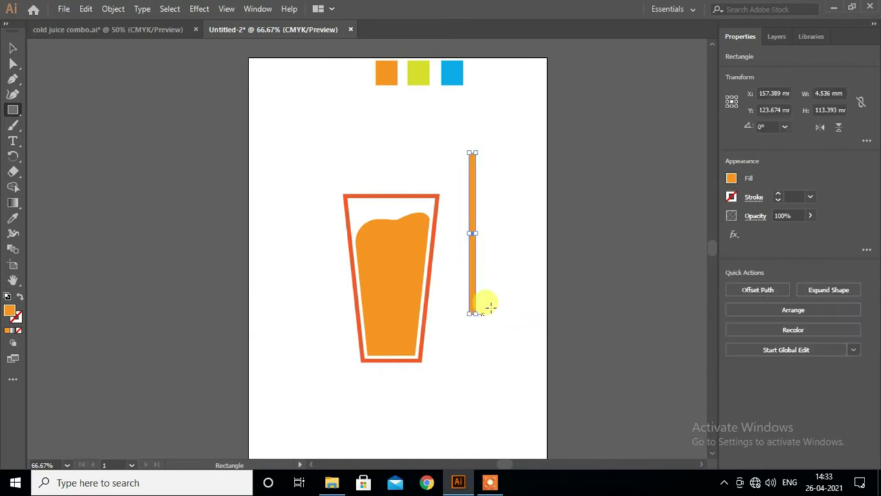
click(13, 50)
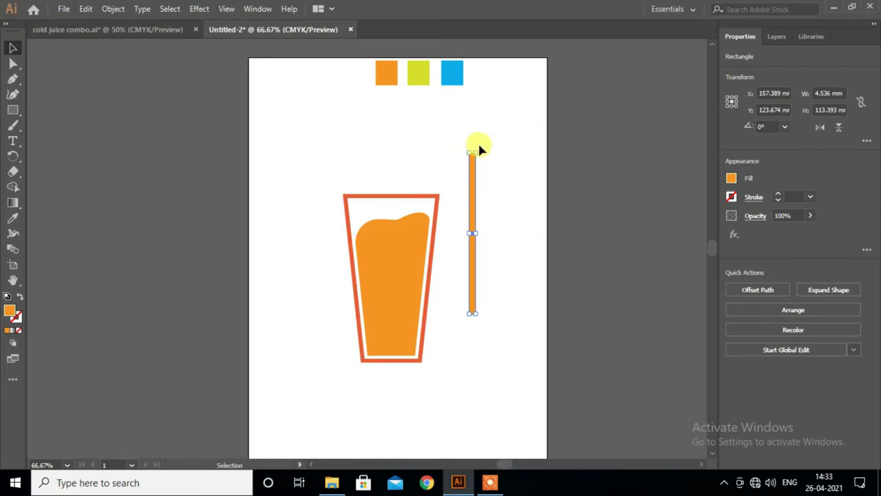
drag(480, 148, 486, 146)
click(489, 230)
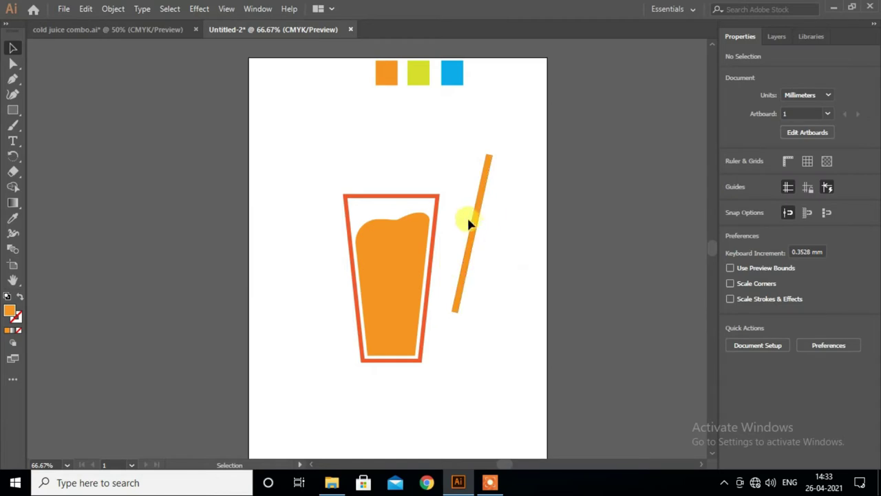
drag(459, 311, 444, 339)
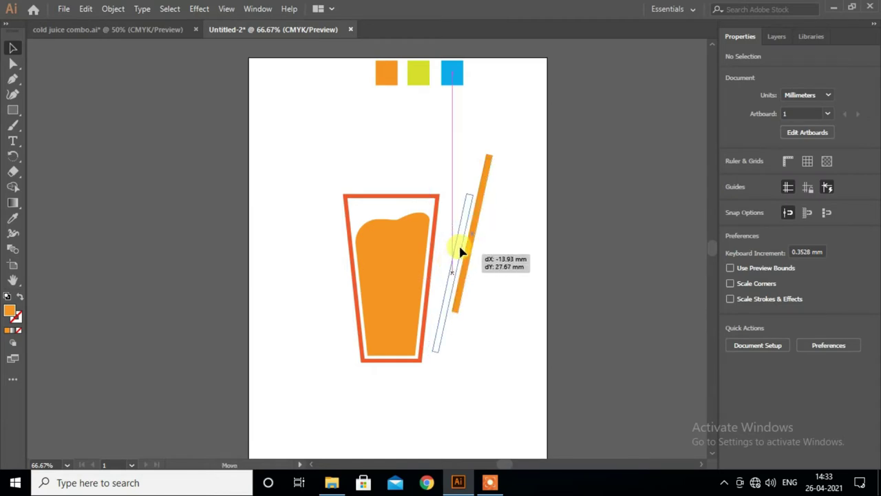
scroll(446, 336, up, 2)
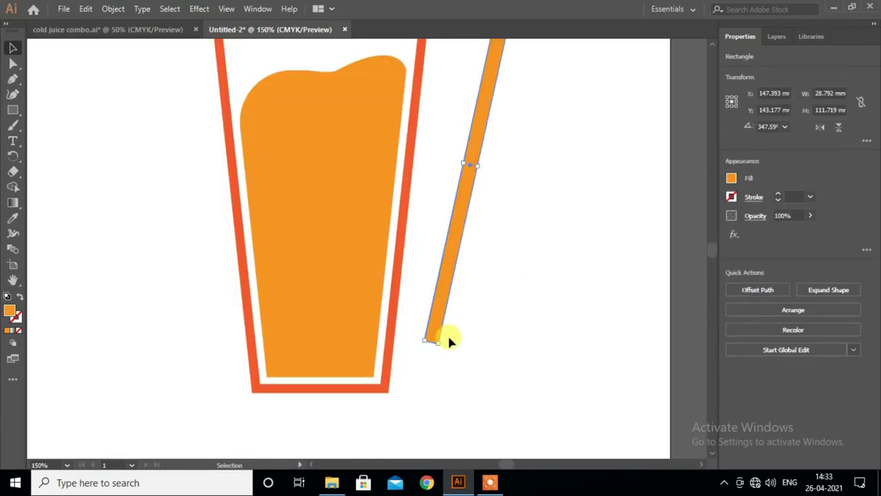
drag(437, 344, 426, 370)
scroll(433, 364, up, 2)
scroll(437, 351, up, 2)
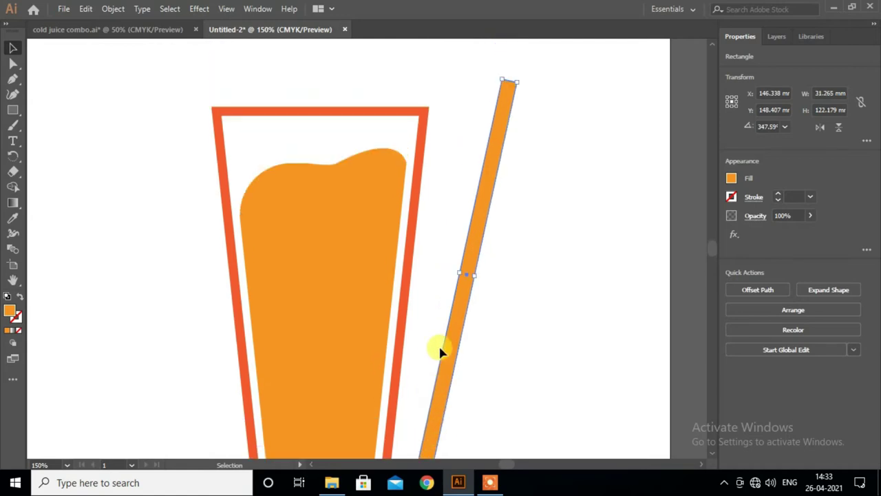
Add a short bar at the straw's top and unite it with the straw.
click(15, 110)
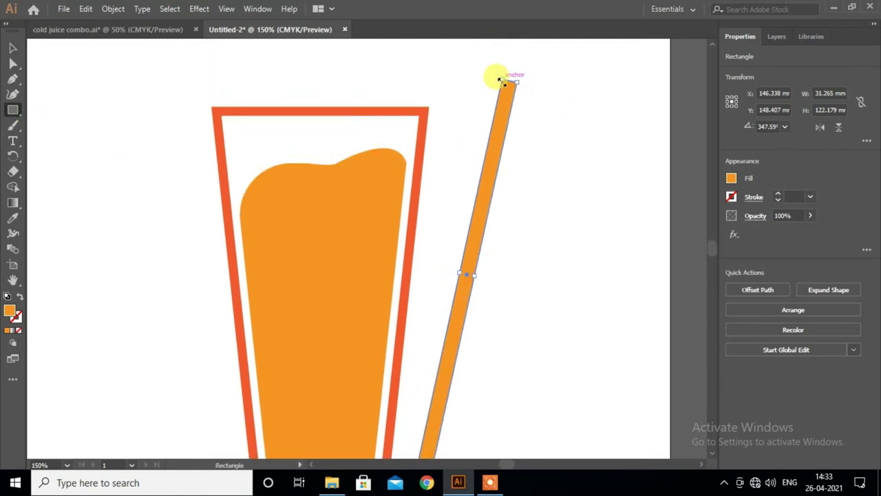
mouse_move(534, 72)
mouse_down()
mouse_move(592, 87)
mouse_move(545, 92)
mouse_up()
click(562, 148)
scroll(564, 162, down, 1)
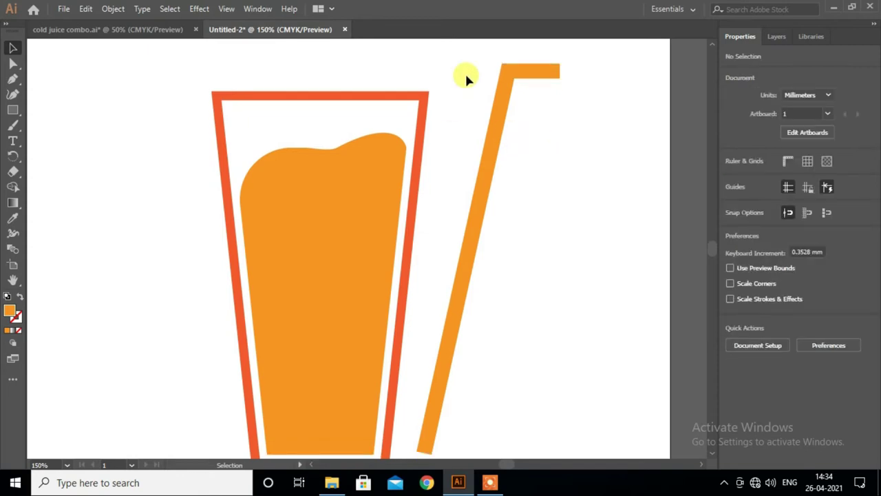
drag(513, 135, 519, 145)
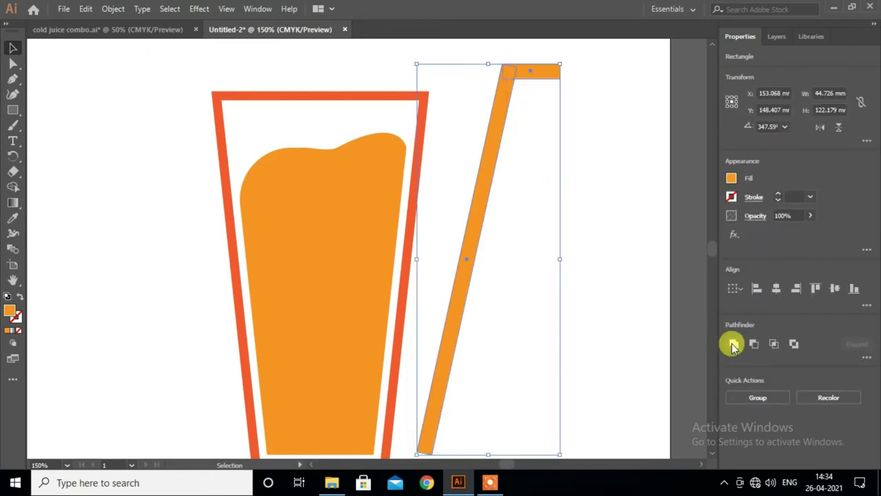
click(733, 345)
scroll(572, 318, down, 1)
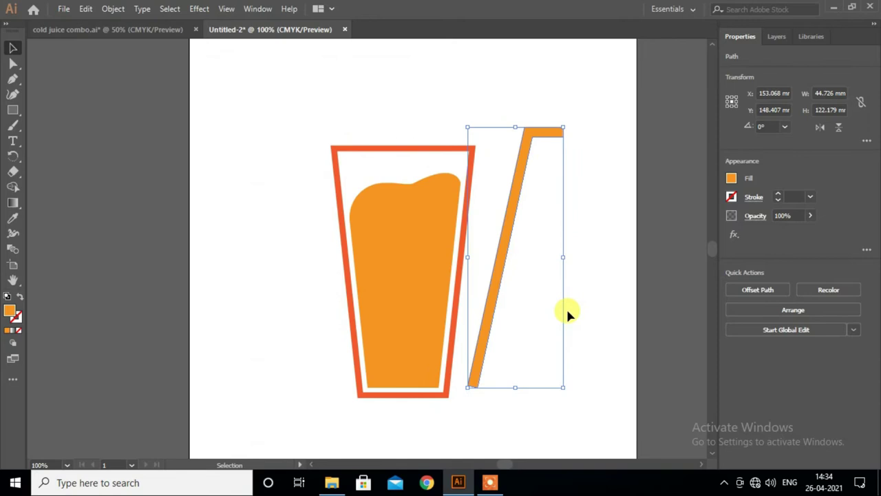
scroll(566, 307, down, 1)
Colour the straw blue by sampling the blue swatch.
click(12, 217)
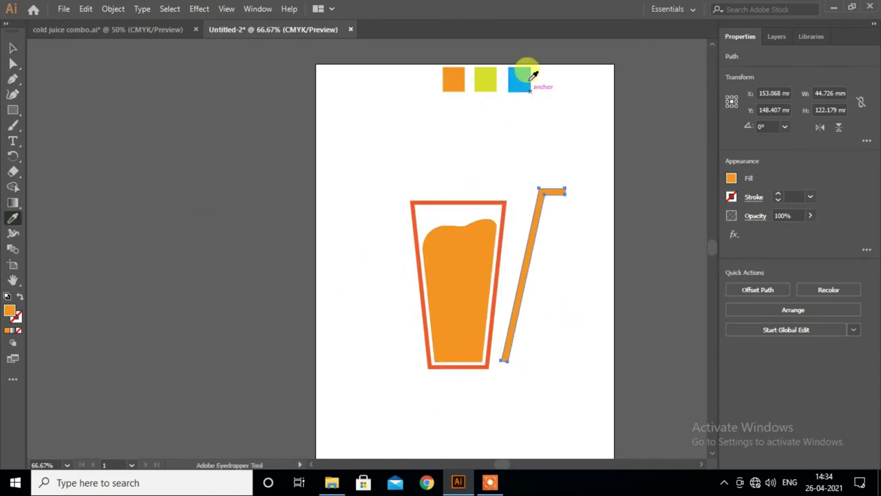
click(530, 88)
click(12, 49)
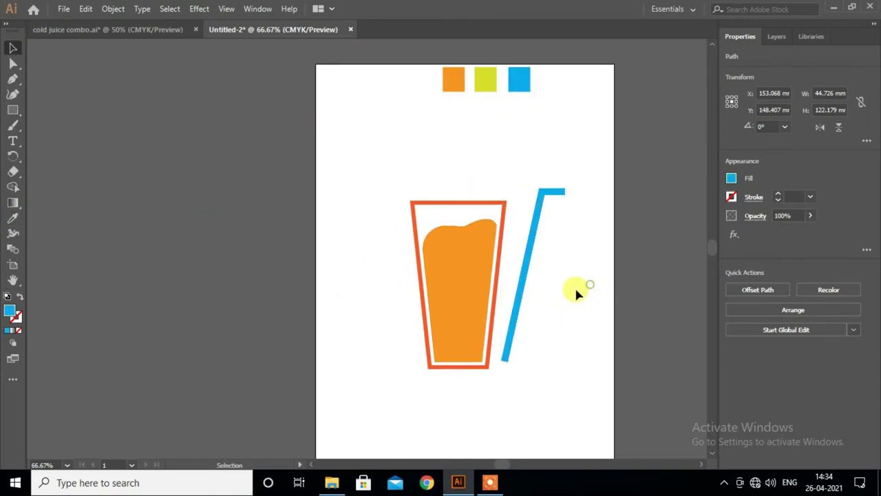
click(577, 292)
scroll(551, 275, down, 1)
mouse_move(530, 264)
mouse_down()
mouse_move(560, 191)
mouse_move(571, 207)
mouse_up()
click(543, 316)
Move the whole glass up to the artboard's upper left.
scroll(543, 317, down, 1)
scroll(544, 316, down, 1)
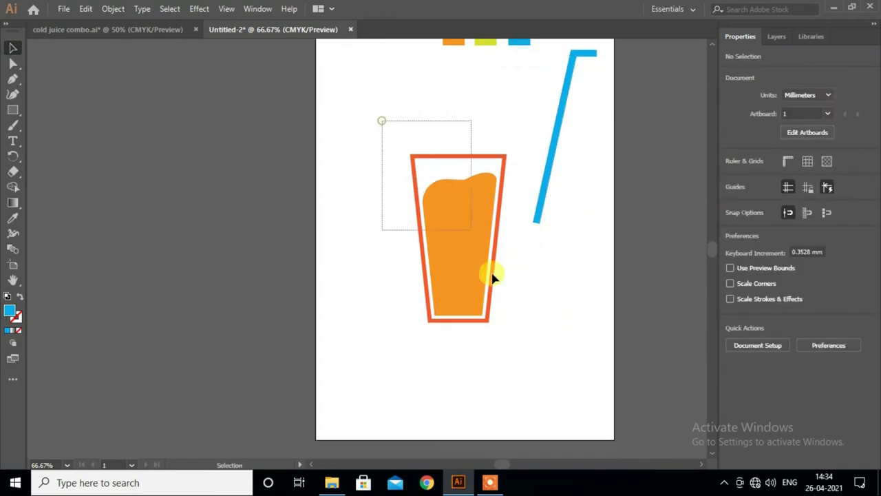
drag(493, 277, 508, 326)
drag(478, 291, 392, 194)
scroll(498, 312, up, 1)
click(496, 312)
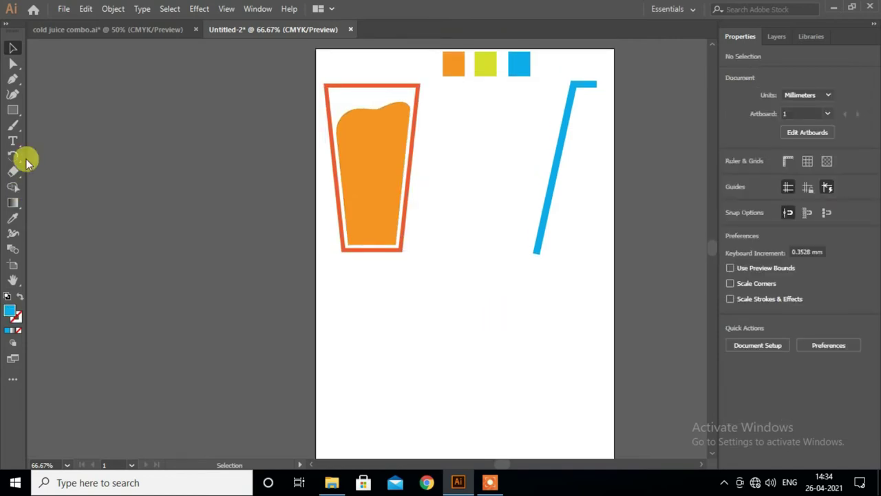
Draw a sharp-pointed 8-point star below the glass.
drag(12, 110, 58, 150)
click(385, 356)
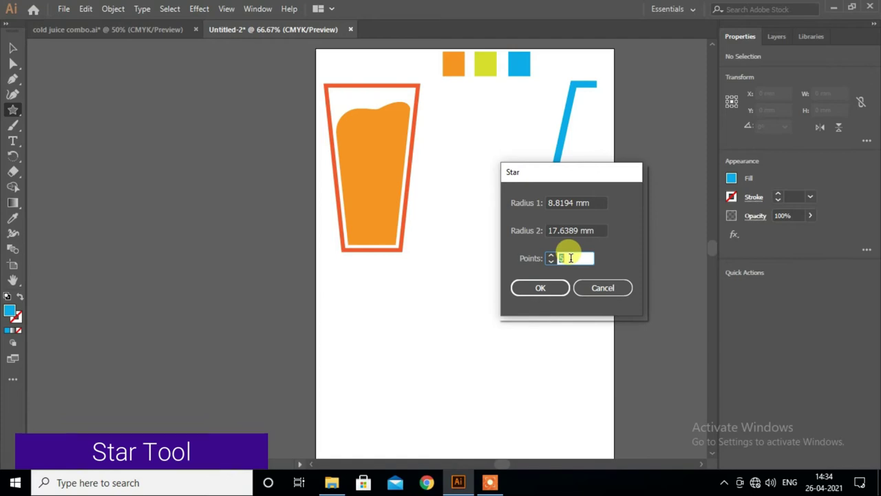
text(8)
click(541, 288)
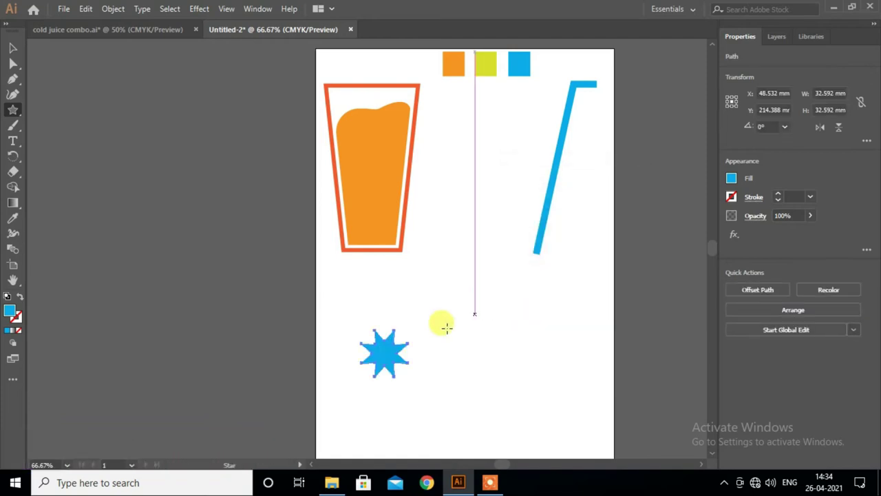
key(Delete)
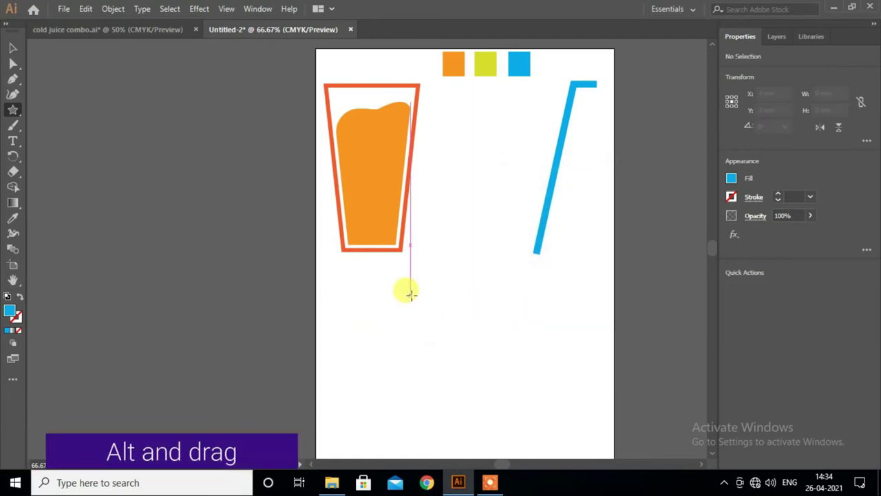
drag(395, 311, 420, 336)
key(alt+shift)
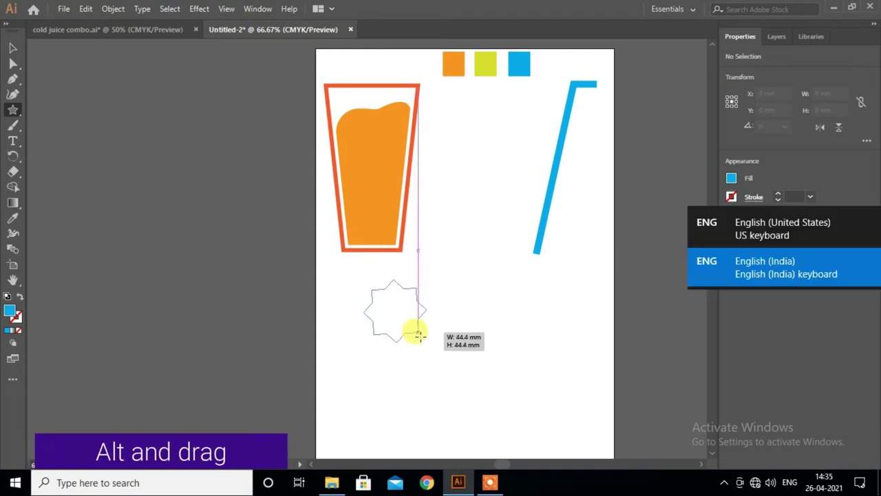
mouse_move(420, 335)
mouse_down()
mouse_move(467, 382)
mouse_move(532, 409)
mouse_up()
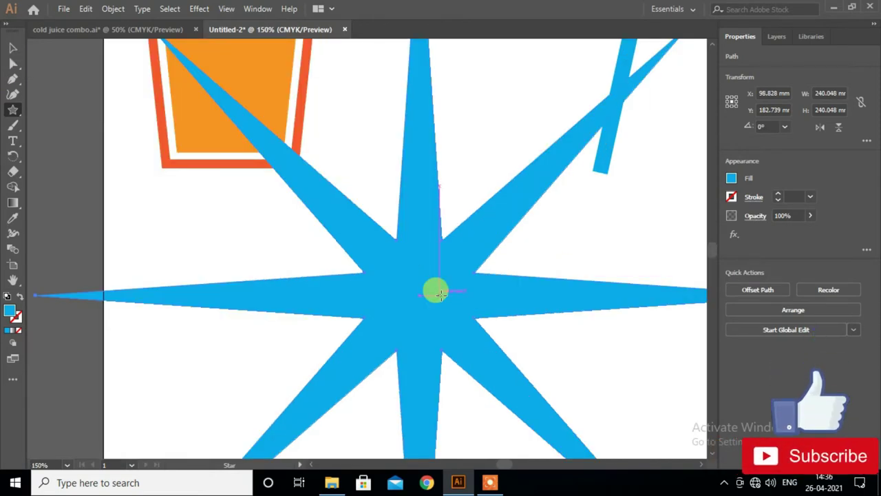
scroll(441, 293, down, 2)
scroll(433, 289, down, 1)
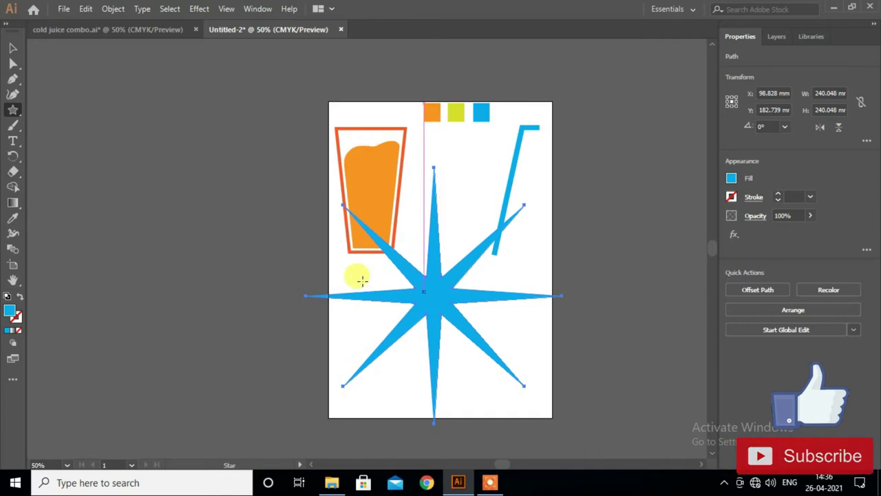
Scale the star down to 53.294 mm square.
click(13, 49)
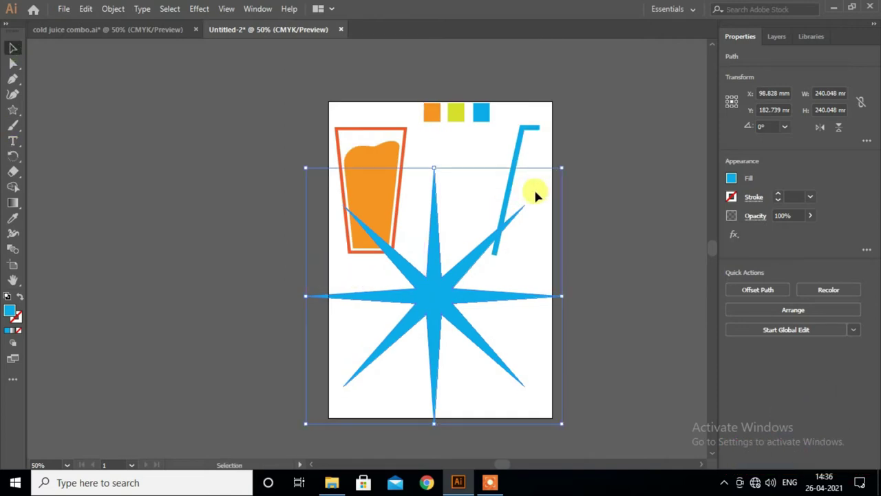
drag(561, 422, 471, 323)
scroll(433, 305, up, 1)
scroll(433, 305, up, 2)
scroll(432, 306, up, 2)
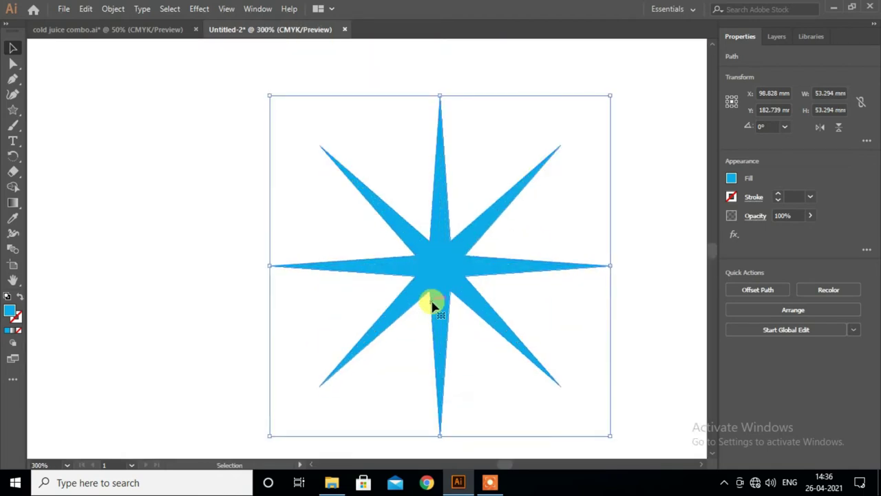
scroll(432, 306, down, 1)
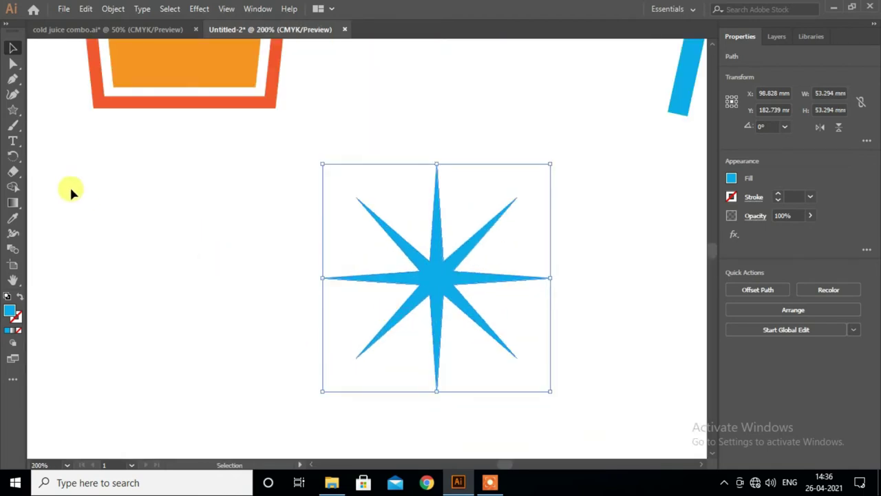
click(13, 109)
click(47, 126)
Draw a circle centred on the star and send it behind the star.
scroll(386, 213, down, 1)
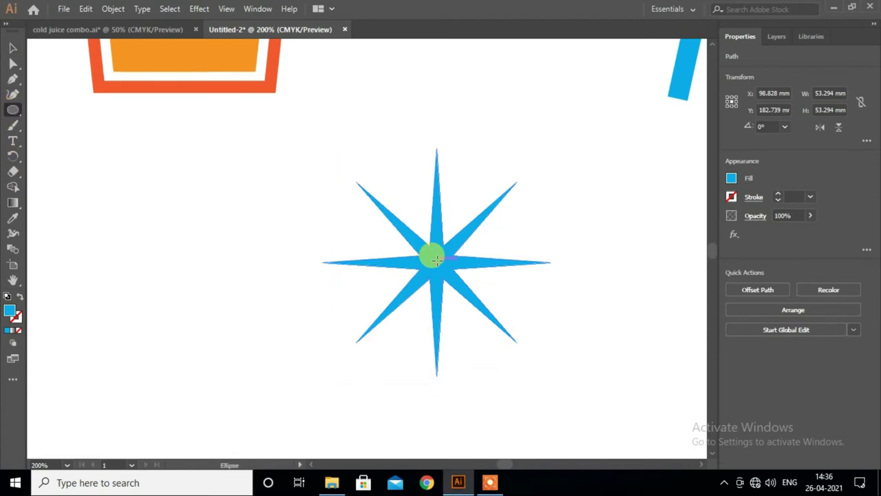
drag(437, 259, 502, 358)
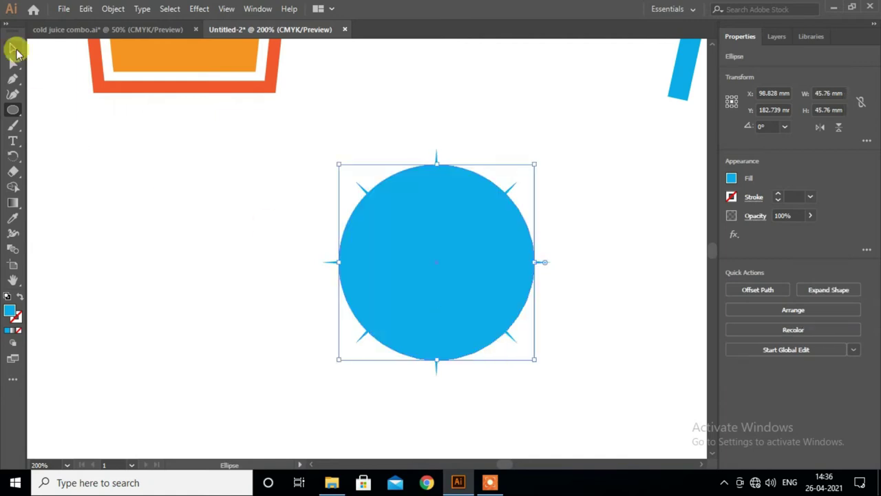
drag(584, 219, 409, 360)
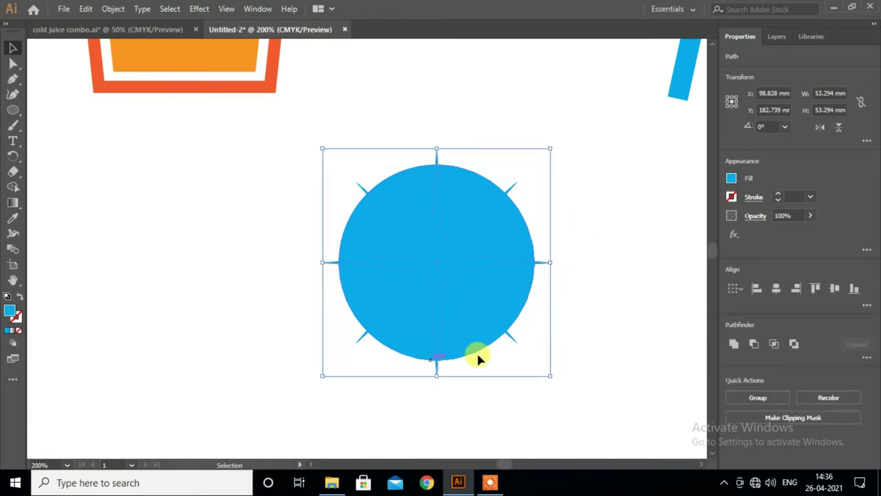
click(614, 294)
click(511, 303)
right_click(511, 303)
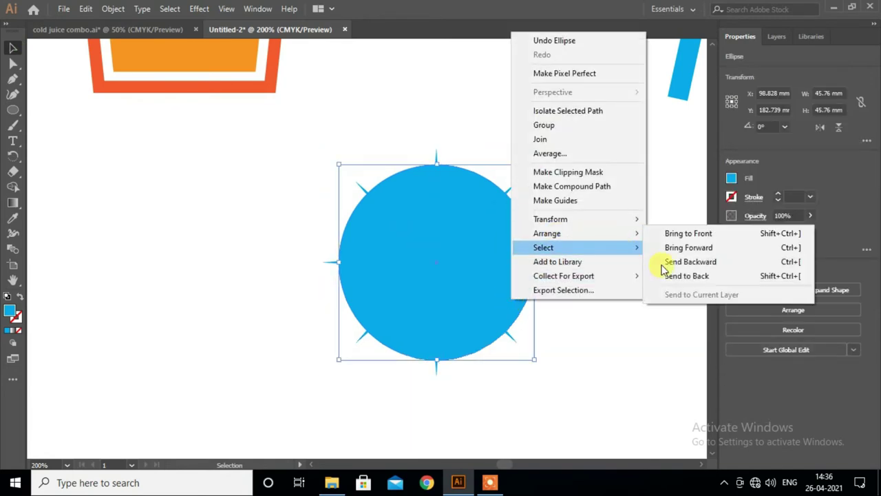
click(687, 276)
click(590, 318)
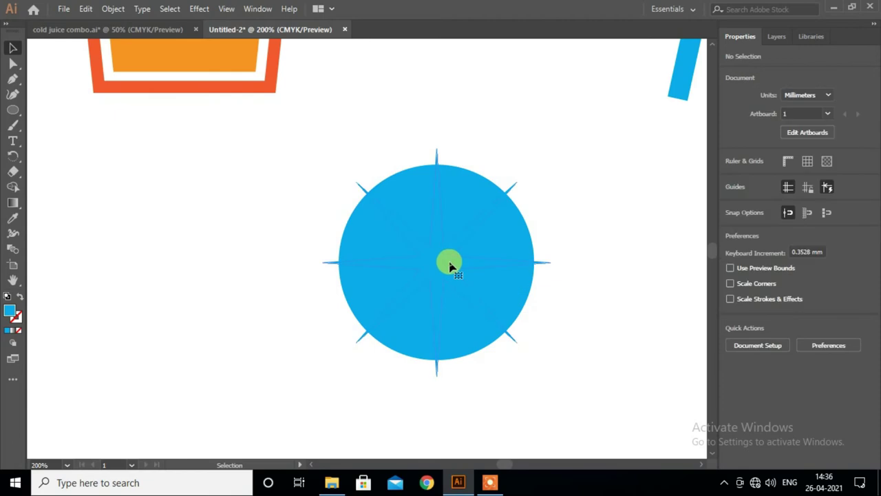
Fill the star white, then Minus Front to cut it out of the circle.
click(451, 267)
click(729, 179)
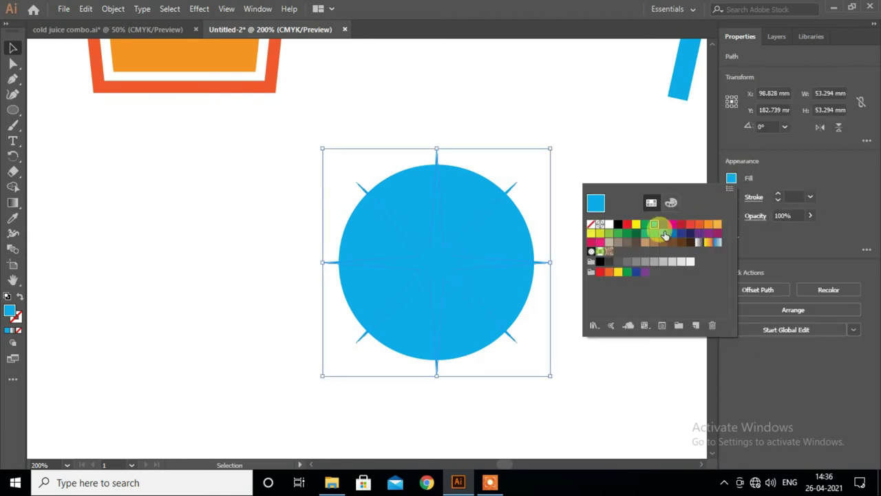
click(608, 226)
click(578, 372)
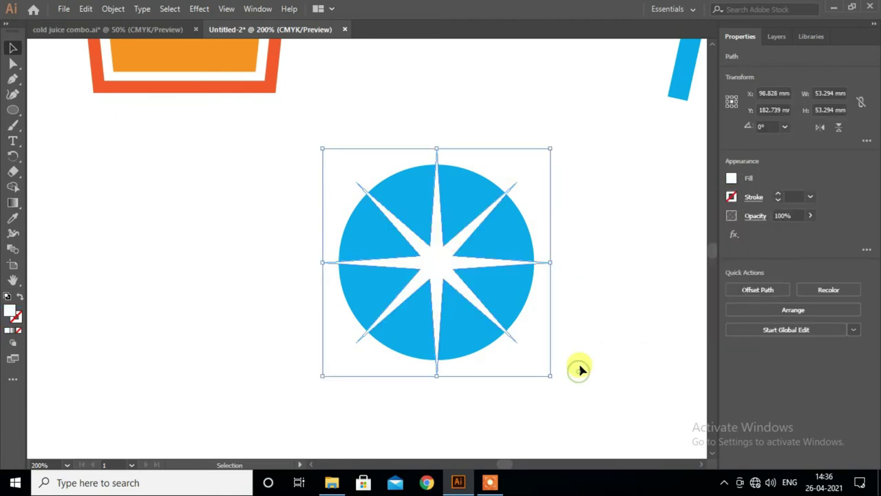
click(578, 346)
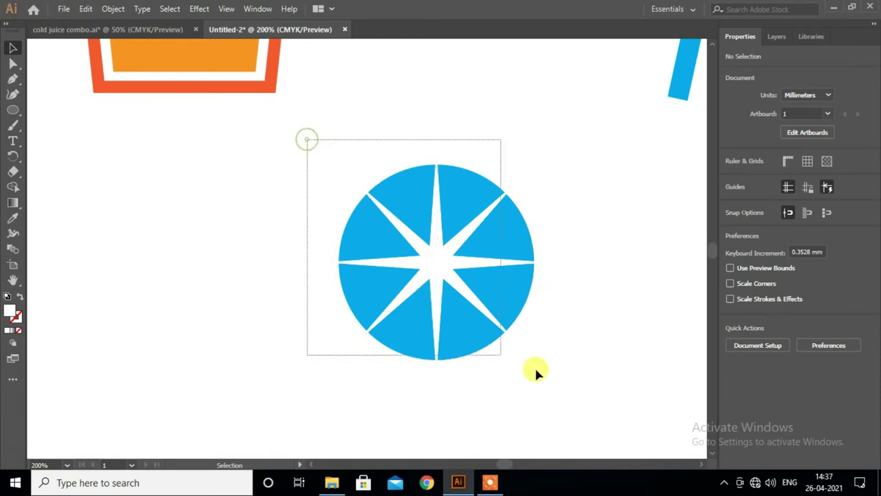
drag(536, 370, 559, 366)
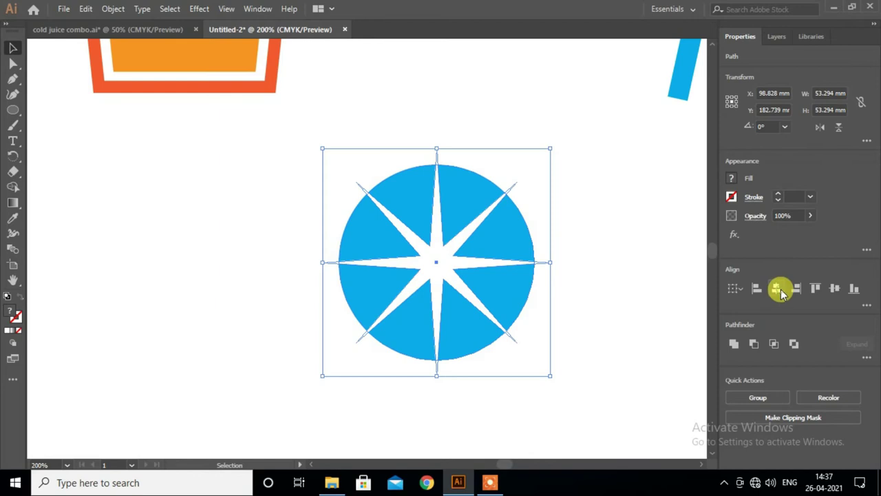
click(754, 346)
Draw a circle from the disc's centre and send it behind everything.
click(601, 333)
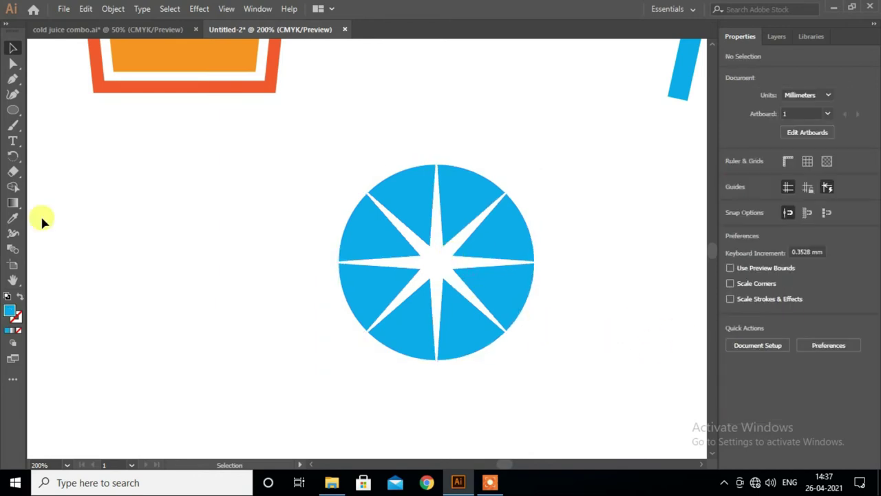
click(13, 109)
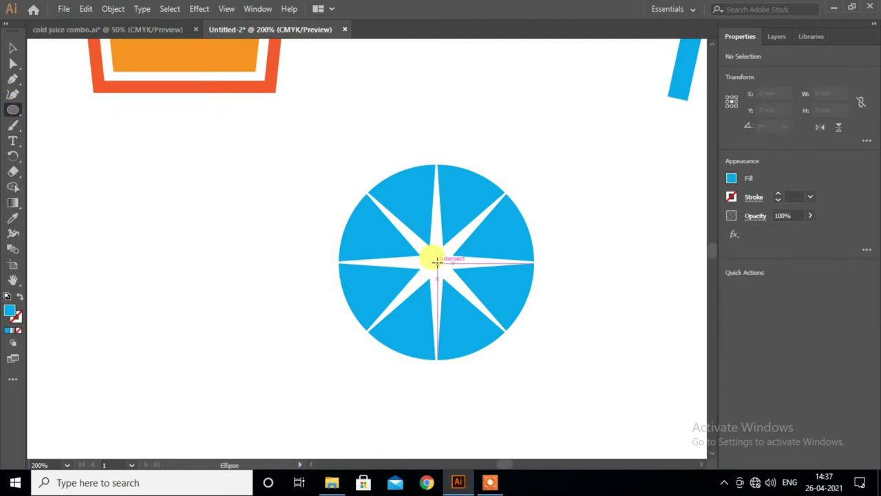
drag(437, 260, 509, 370)
click(12, 49)
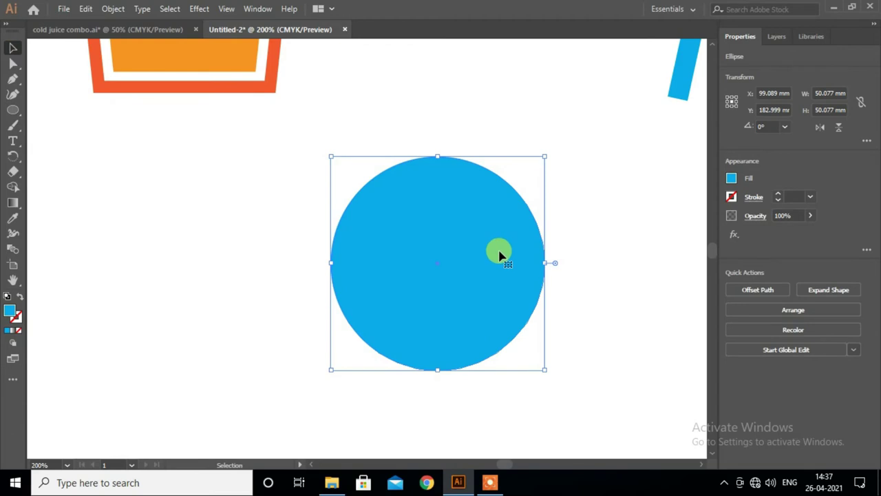
right_click(500, 253)
click(666, 432)
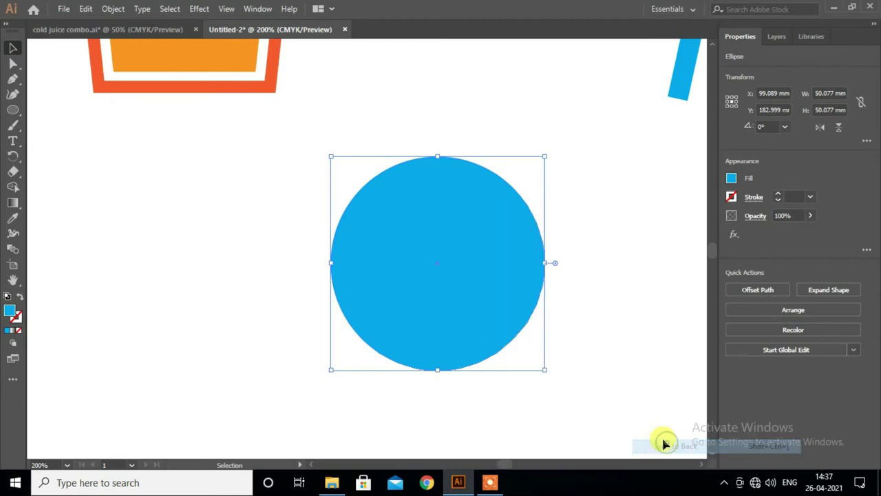
click(612, 348)
click(448, 256)
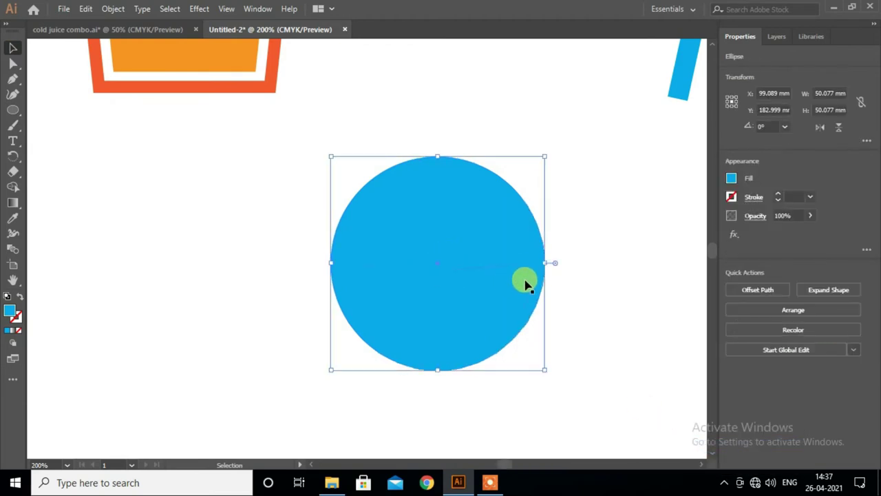
right_click(525, 172)
mouse_move(561, 374)
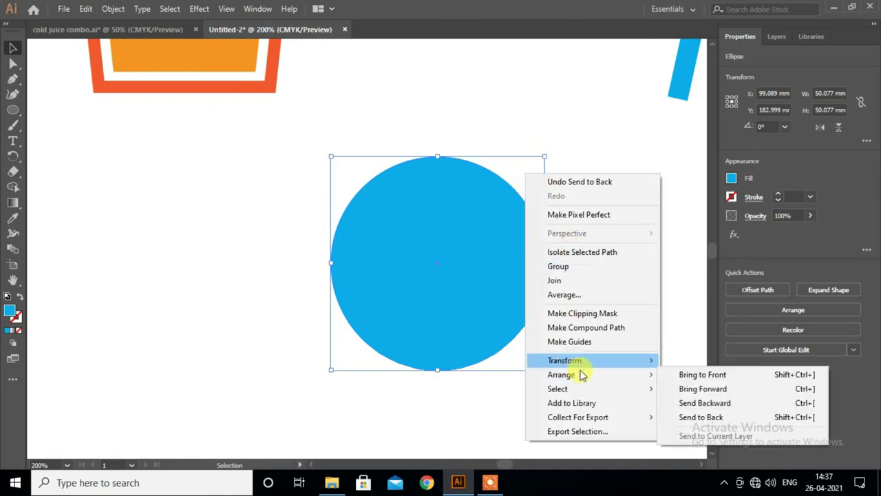
click(716, 417)
Fill the back circle yellow-green, centre-align it with the disc, and group them.
click(732, 178)
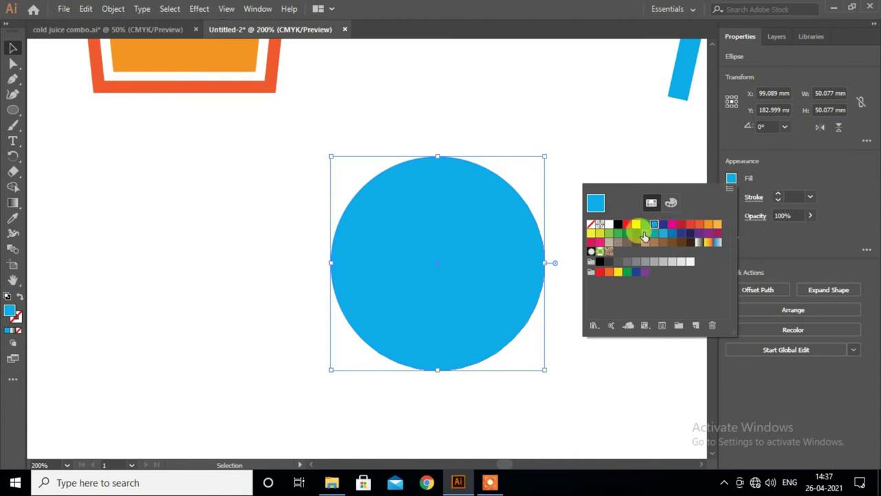
click(601, 237)
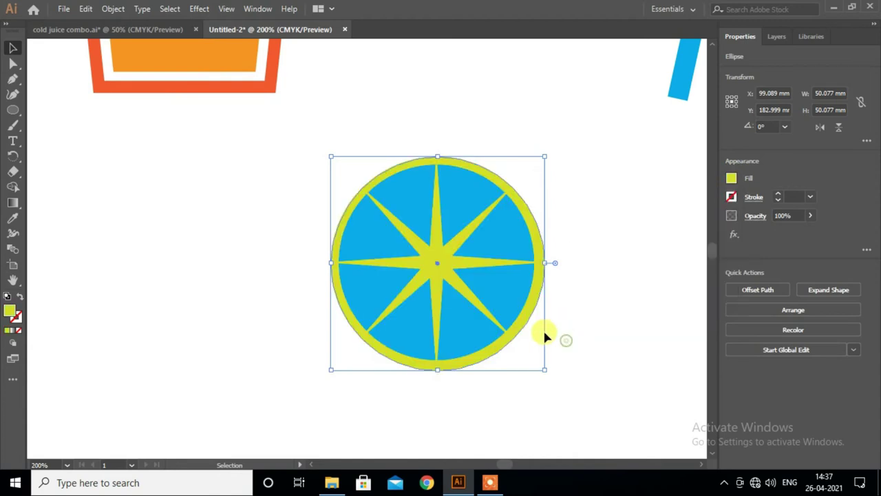
shift+click(439, 329)
click(776, 289)
click(835, 291)
key(ctrl+g)
scroll(504, 296, down, 3)
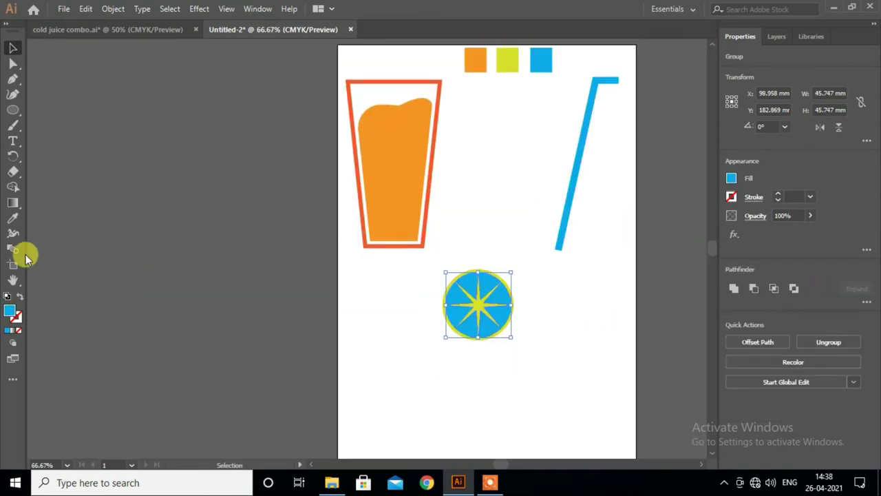
Fill the cut-out slice disc with the orange colour using the Eyedropper.
click(12, 217)
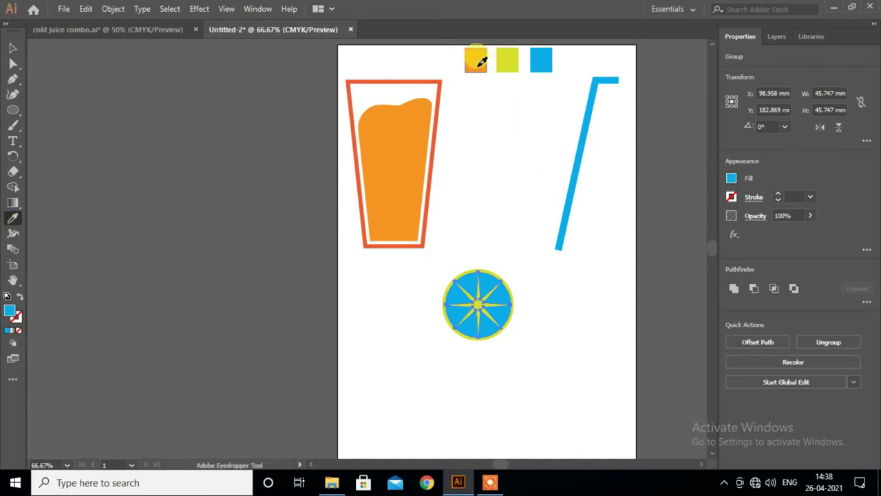
click(476, 62)
click(13, 48)
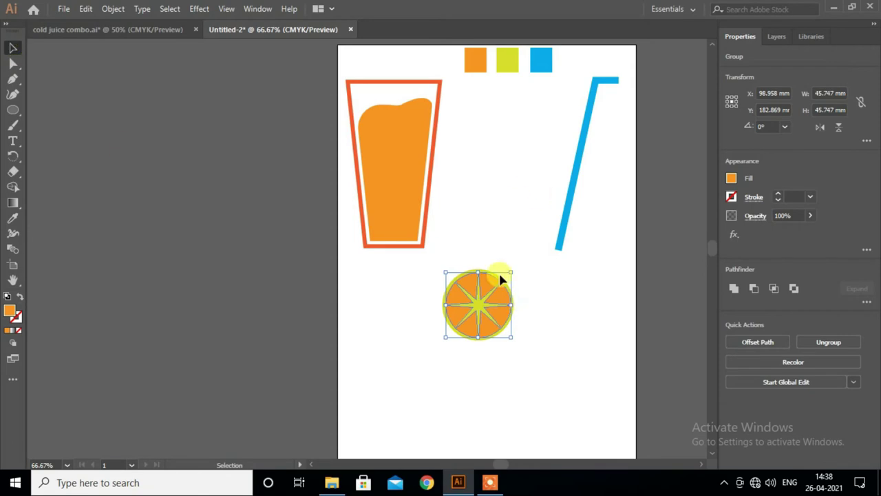
scroll(525, 322, up, 1)
scroll(510, 310, up, 2)
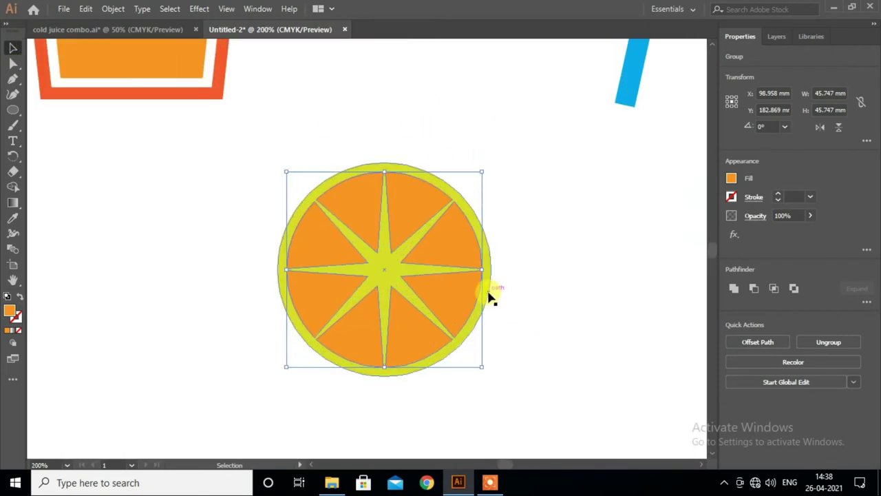
Turn the yellow-green back circle into an unfilled 8 pt lime ring.
click(489, 296)
key(shift+x)
click(731, 197)
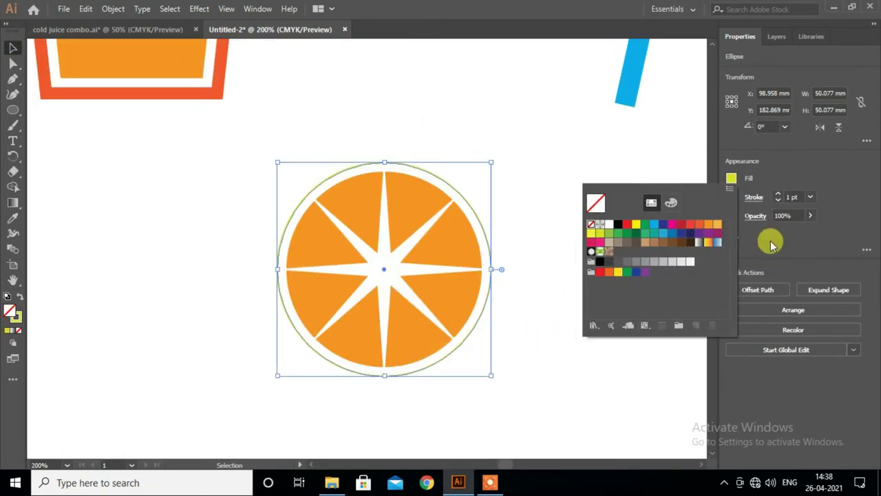
click(810, 197)
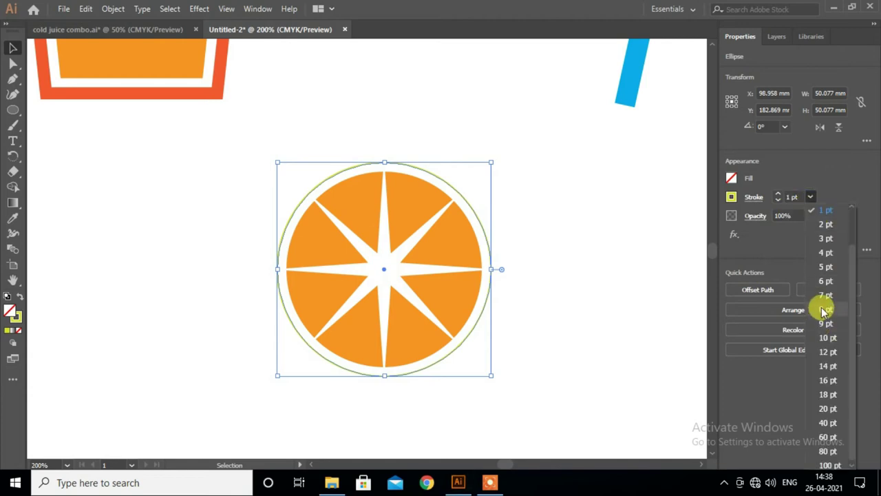
click(825, 309)
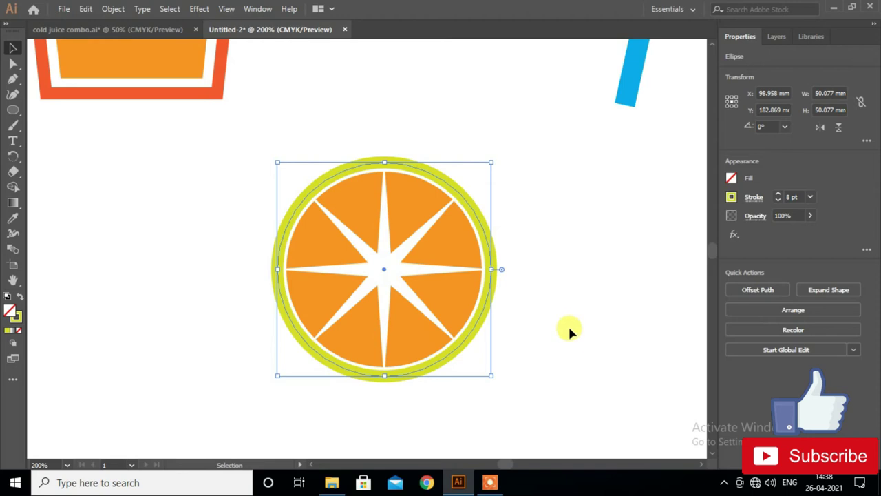
scroll(529, 313, down, 1)
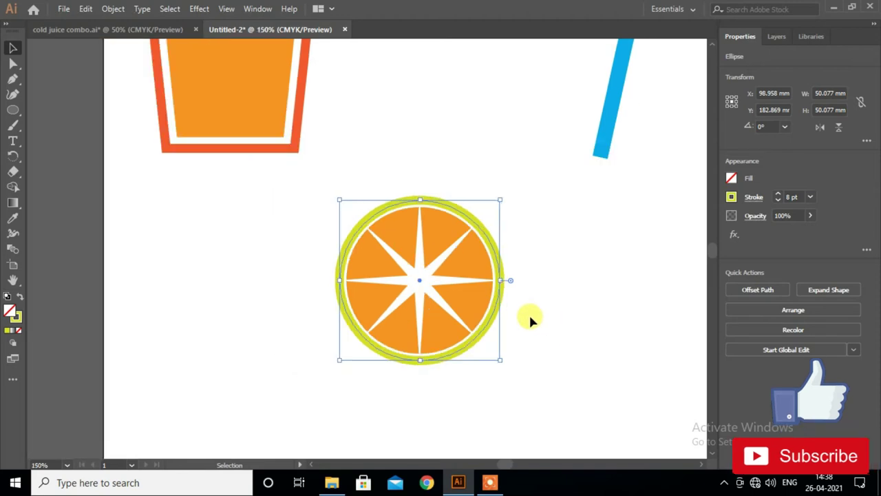
Drag a live-corner widget on the slice group so every wedge gets rounded corners.
drag(499, 358, 497, 357)
click(551, 352)
scroll(526, 318, down, 2)
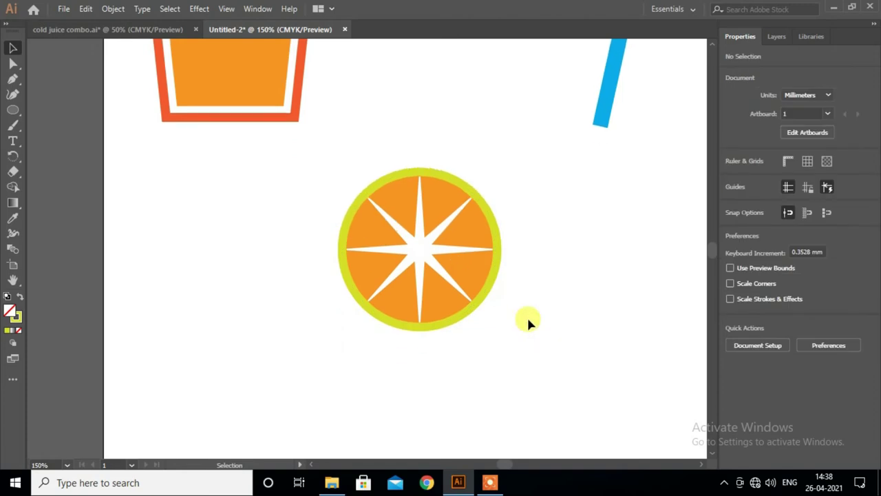
scroll(453, 292, up, 1)
scroll(443, 301, up, 1)
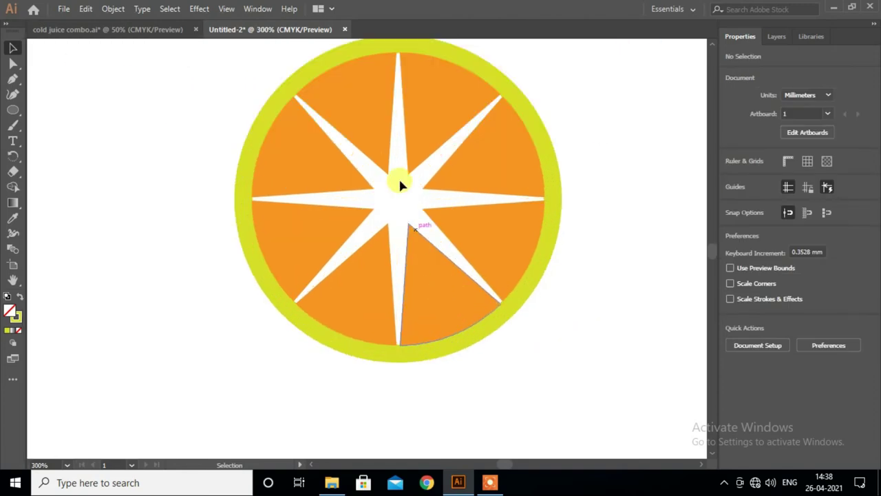
click(417, 141)
click(12, 62)
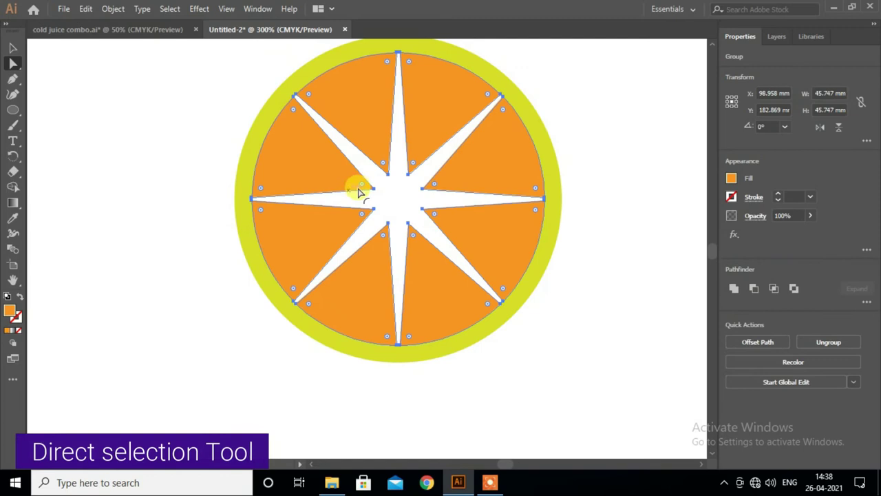
drag(360, 183, 359, 186)
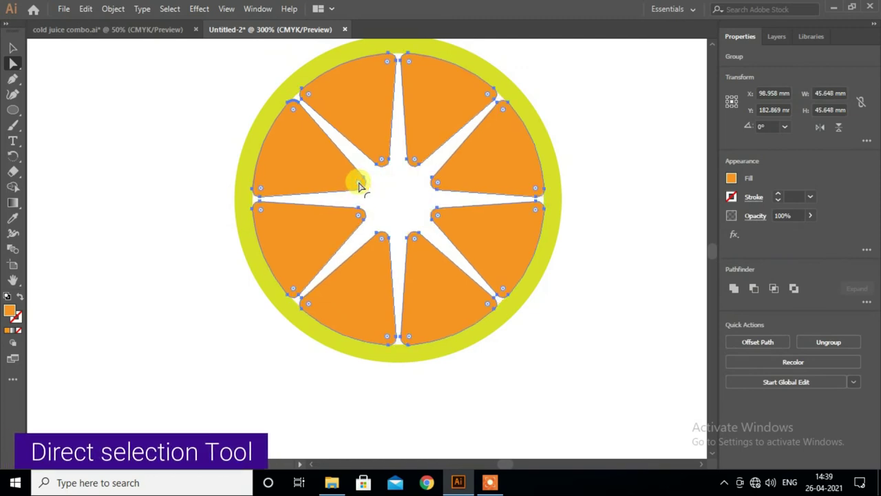
click(12, 47)
click(128, 213)
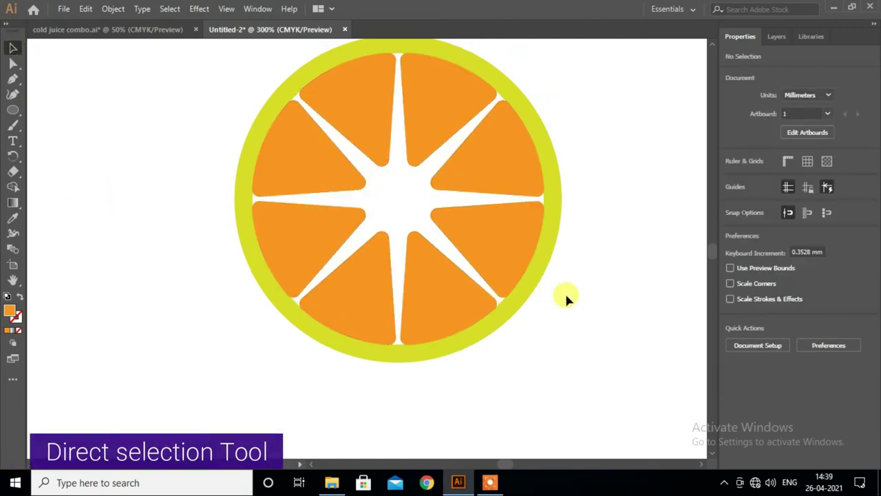
scroll(524, 294, down, 2)
scroll(526, 297, down, 2)
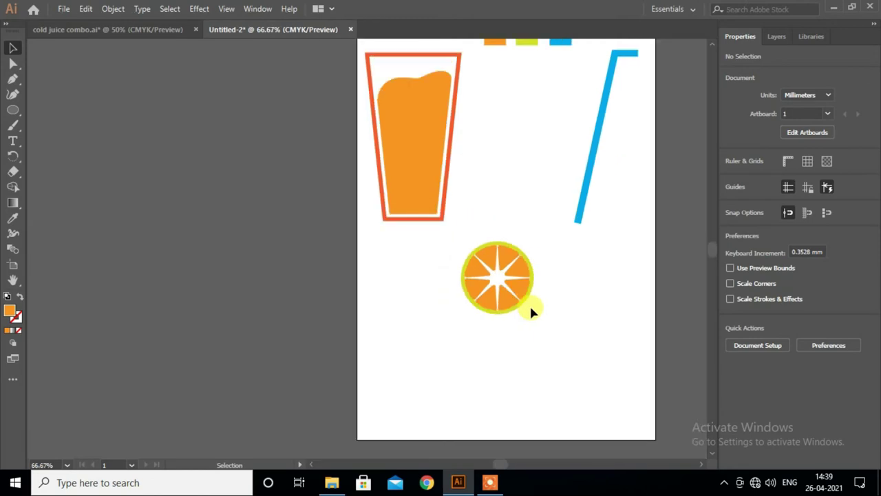
Marquee-select all orange slice parts and group them.
scroll(532, 306, down, 1)
drag(495, 465, 506, 465)
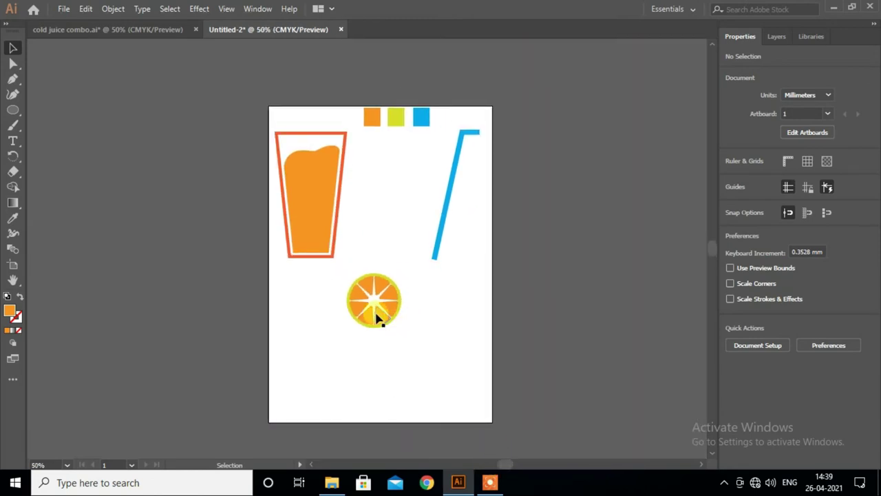
drag(412, 350, 406, 340)
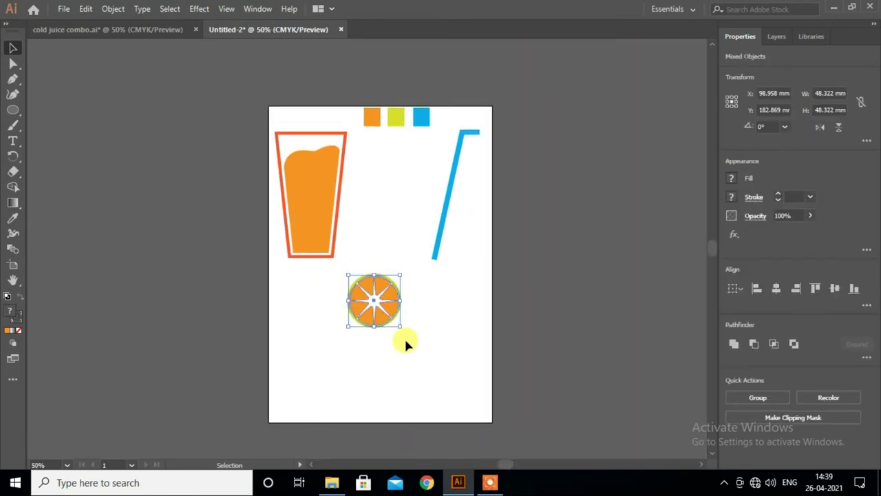
right_click(396, 305)
click(424, 192)
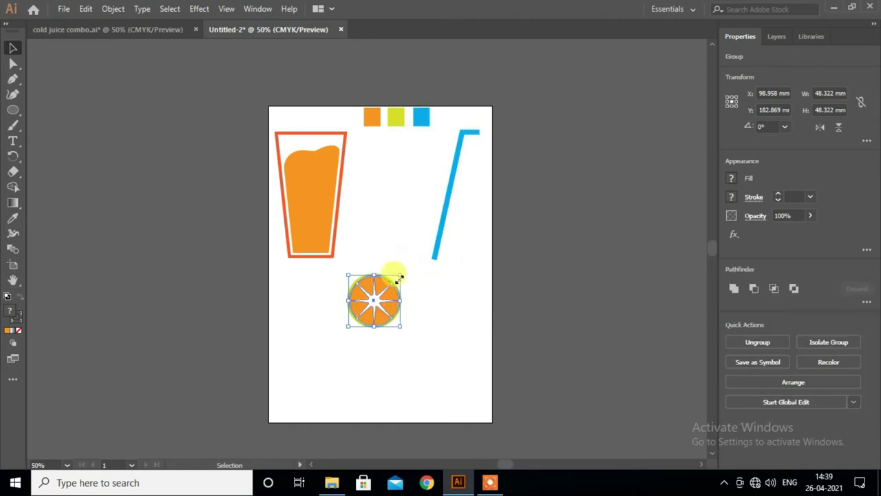
Centre the glass on the artboard, shift the straw right, and move the slice upper left.
drag(374, 320, 305, 379)
click(452, 255)
drag(442, 221, 455, 219)
click(281, 251)
drag(318, 207, 396, 307)
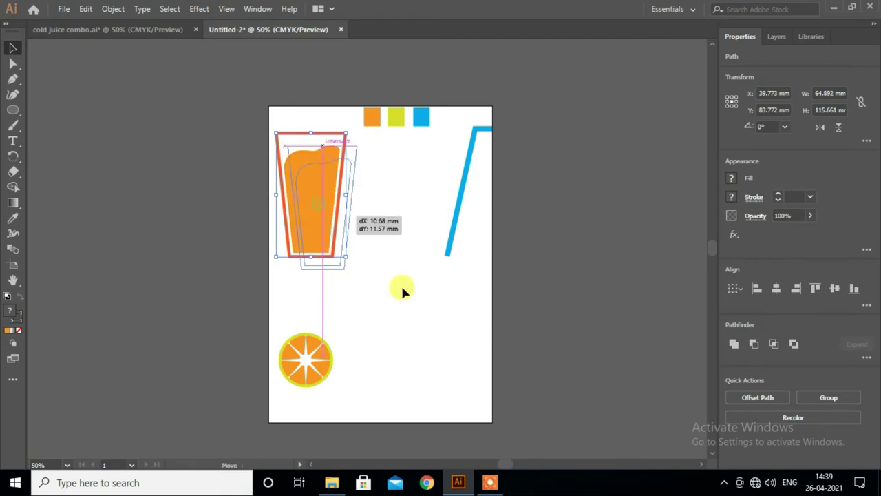
click(441, 337)
drag(323, 368, 310, 253)
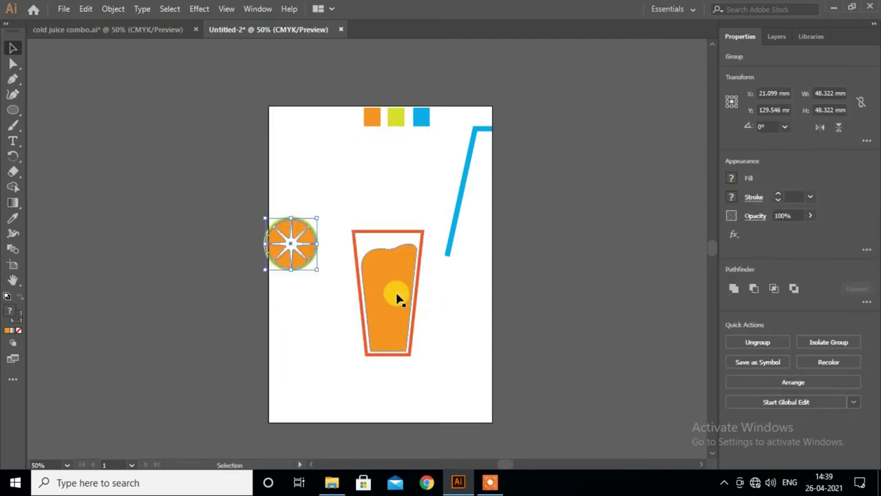
scroll(398, 299, up, 2)
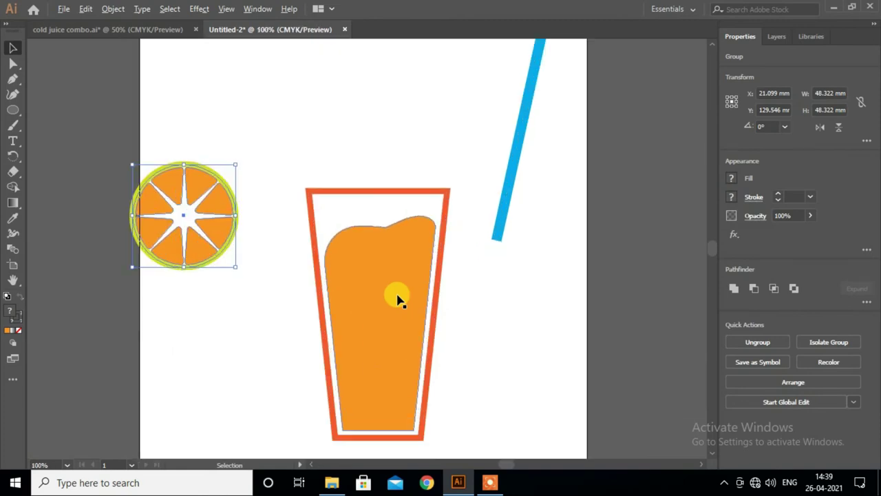
Delete both parts of the glass outline's top edge, leaving an open top.
click(379, 190)
click(12, 63)
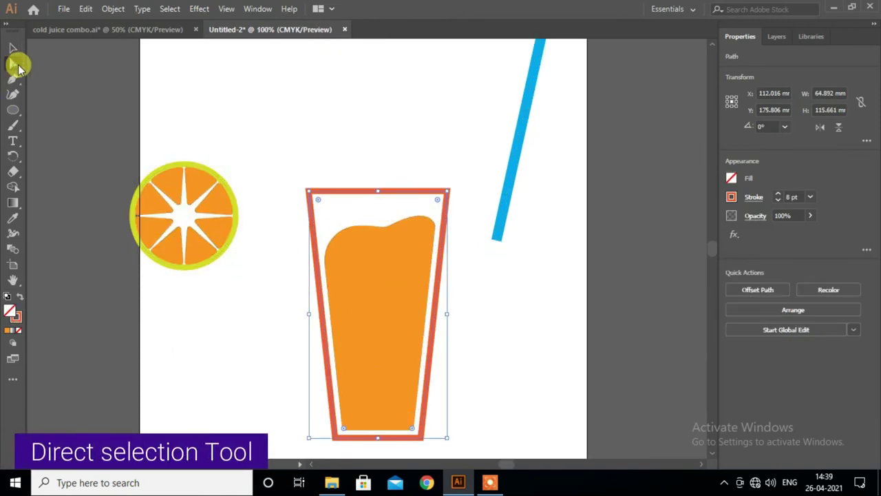
scroll(401, 227, up, 2)
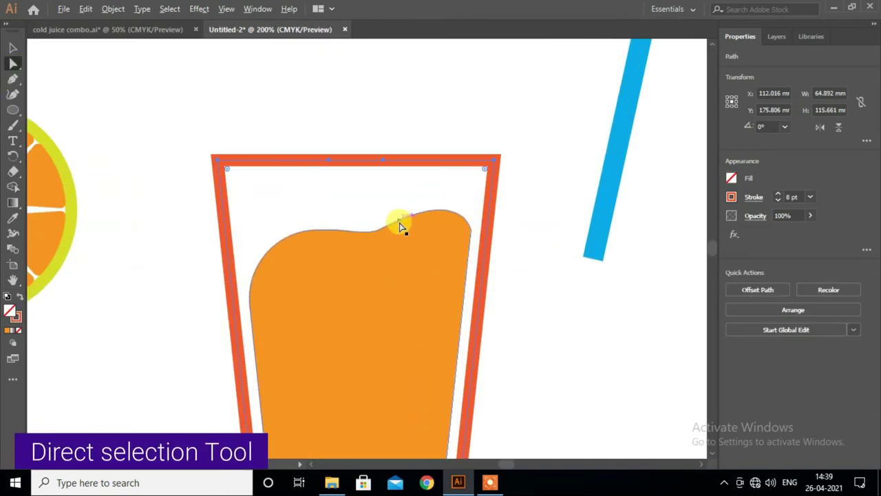
click(383, 161)
key(Delete)
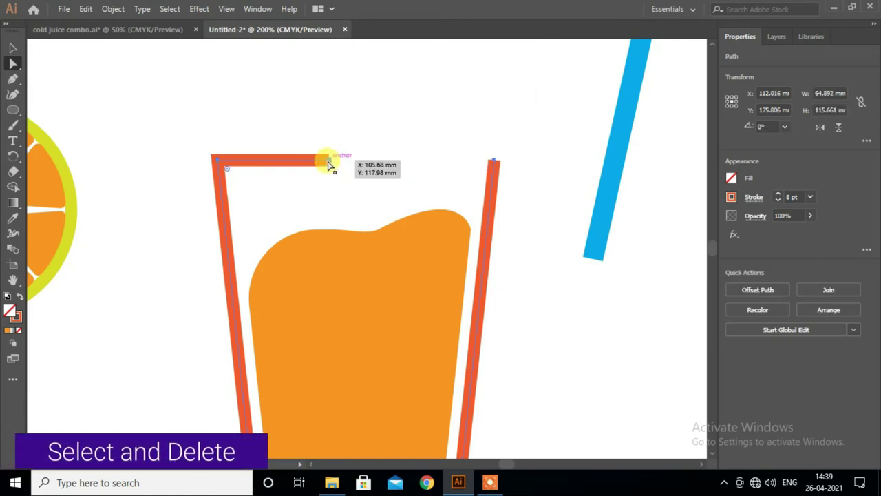
click(329, 160)
key(Delete)
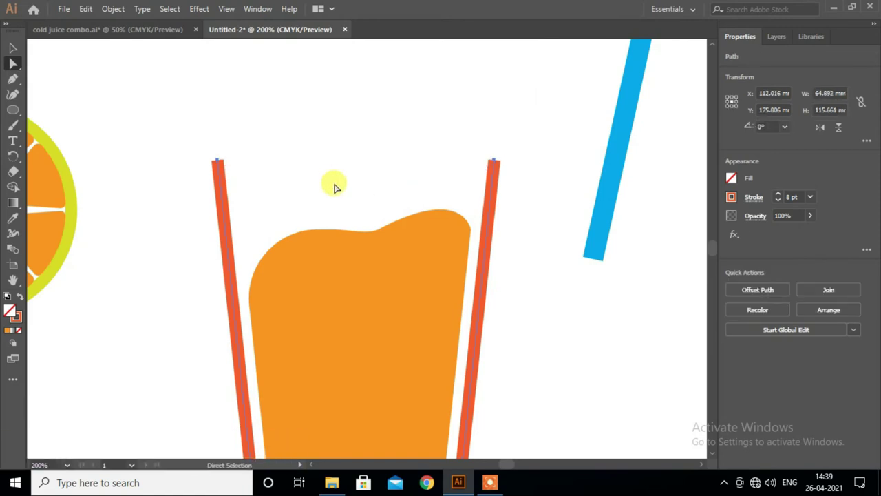
alt+scroll(335, 187, down, 2)
Shrink the orange slice to 41.39 mm and perch it on the glass's left rim.
click(12, 47)
drag(195, 191, 298, 158)
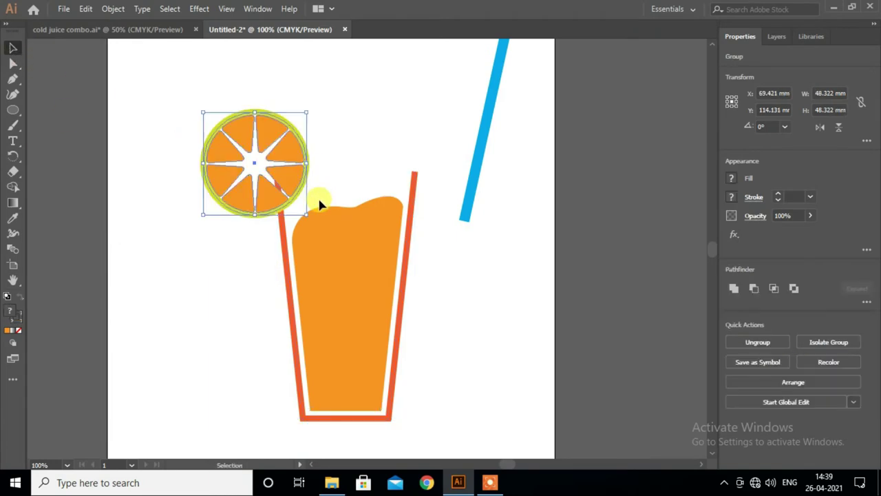
drag(308, 111, 300, 120)
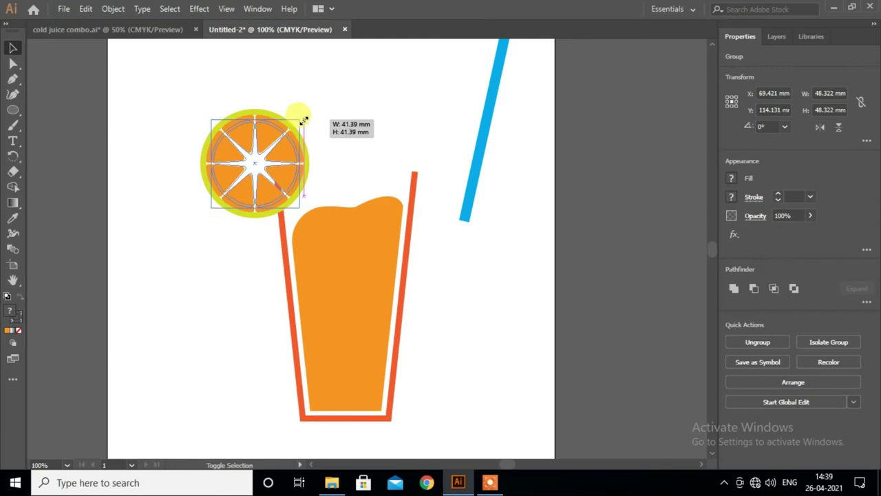
key(Right)
key(Right)
key(Right)
key(Down)
key(Down)
key(Down)
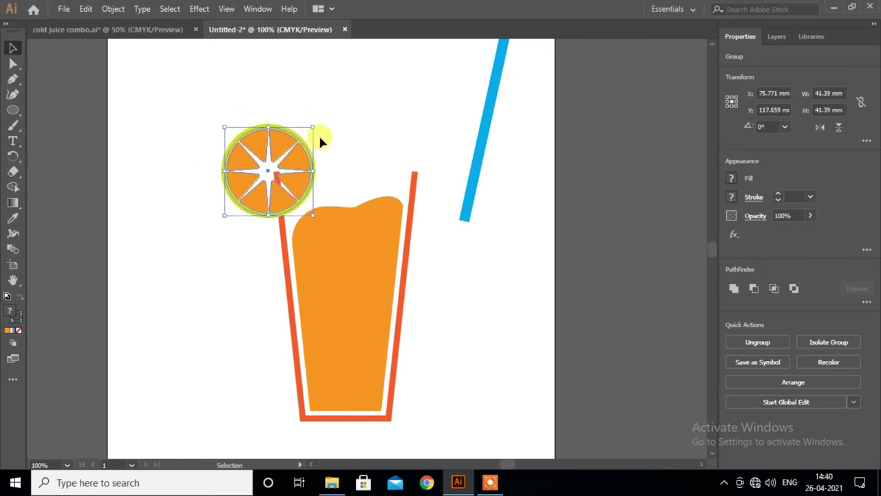
click(501, 270)
scroll(501, 269, up, 1)
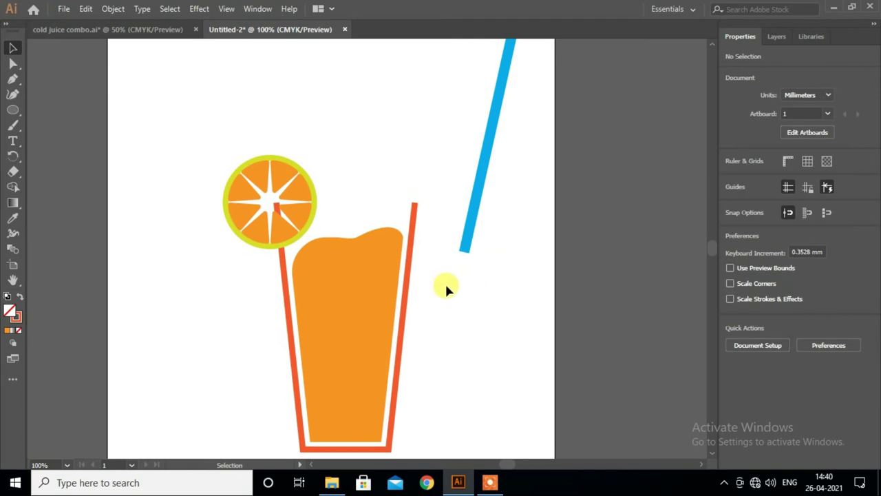
scroll(446, 289, down, 1)
Move the blue straw into the glass, narrow it, and send it behind the glass.
drag(354, 240, 344, 239)
click(482, 230)
drag(471, 207, 395, 290)
scroll(473, 293, down, 1)
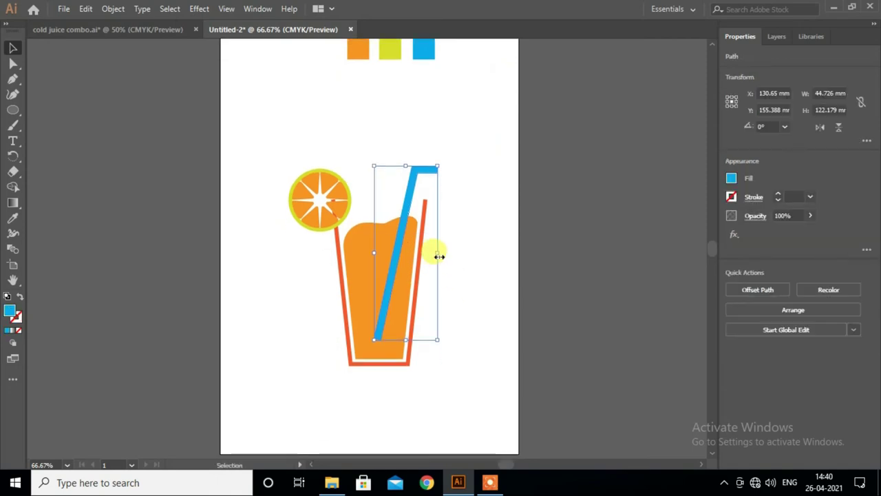
drag(438, 256, 428, 255)
key(Right)
key(Down)
key(Down)
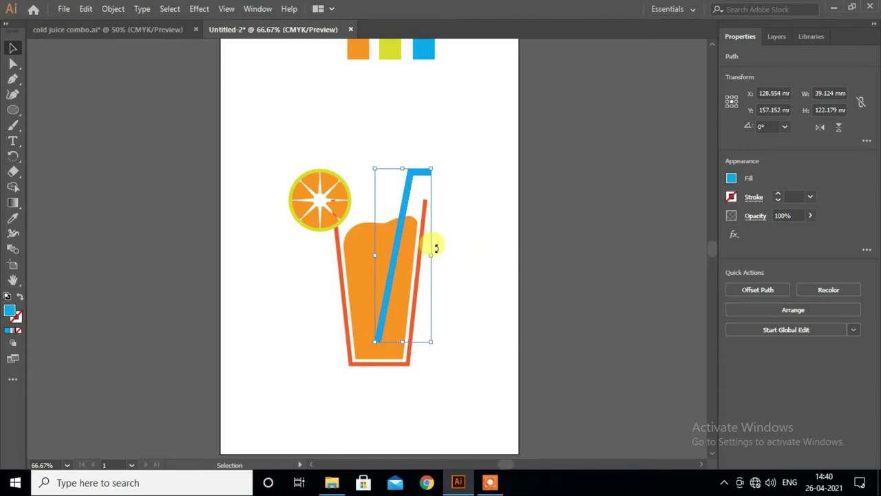
right_click(401, 232)
mouse_move(440, 404)
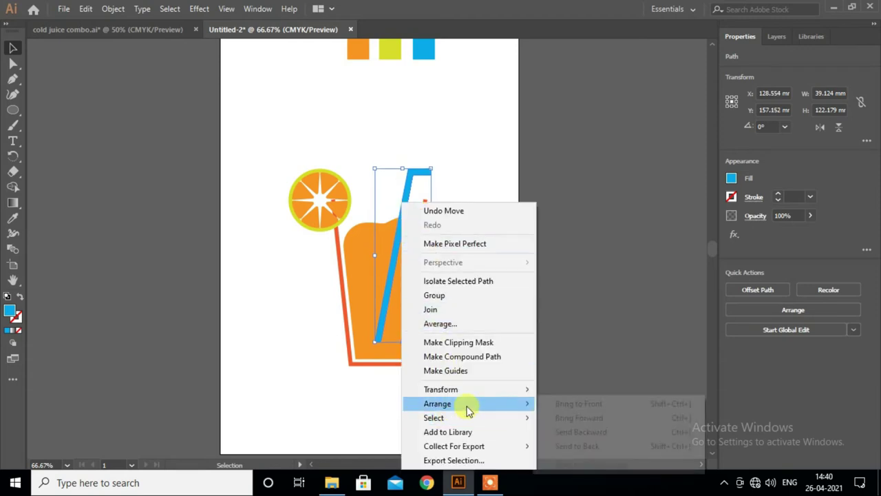
click(571, 448)
click(476, 333)
Enlarge the orange slice to 53.227 mm and nudge it onto the glass's upper-left rim.
scroll(474, 331, down, 1)
scroll(473, 331, down, 1)
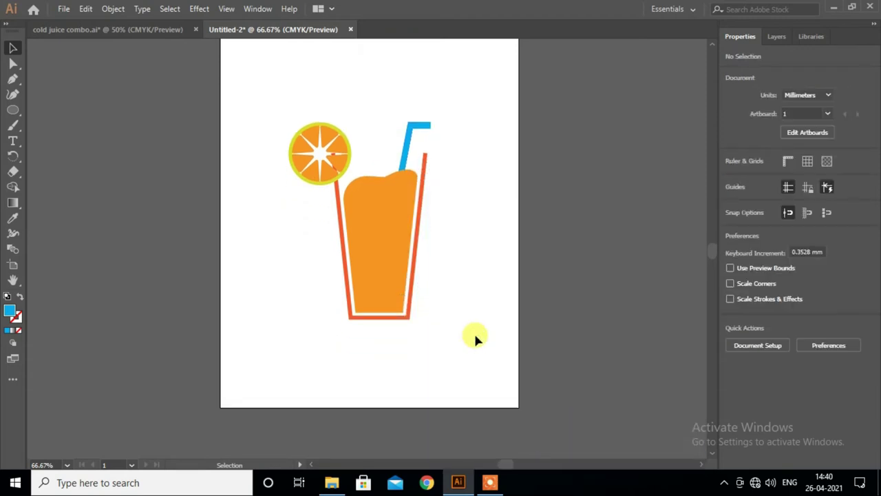
scroll(448, 289, down, 2)
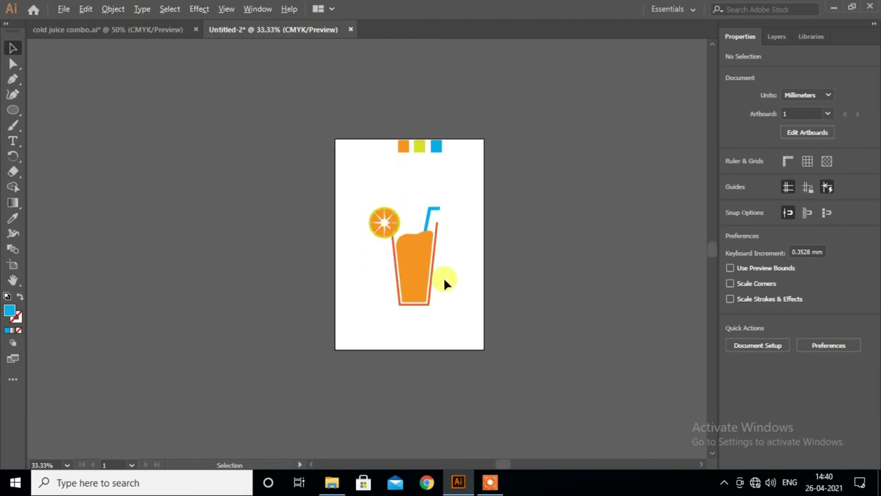
scroll(443, 275, up, 2)
click(350, 172)
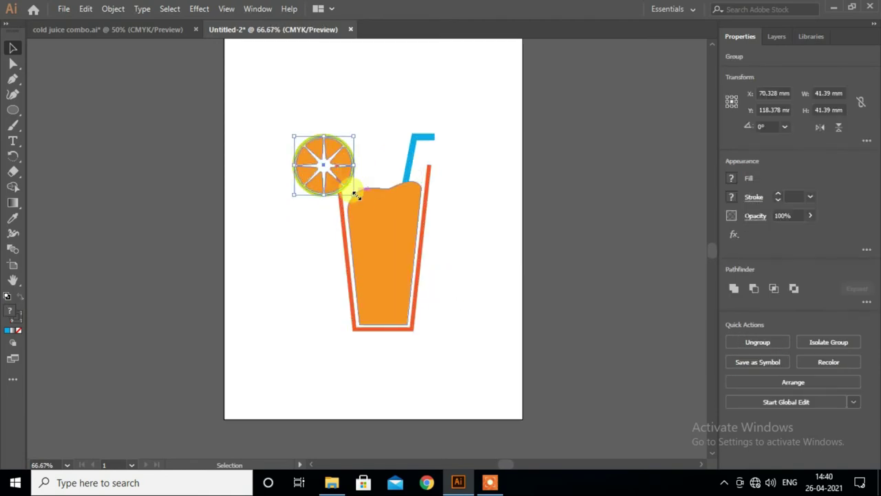
drag(356, 196, 365, 204)
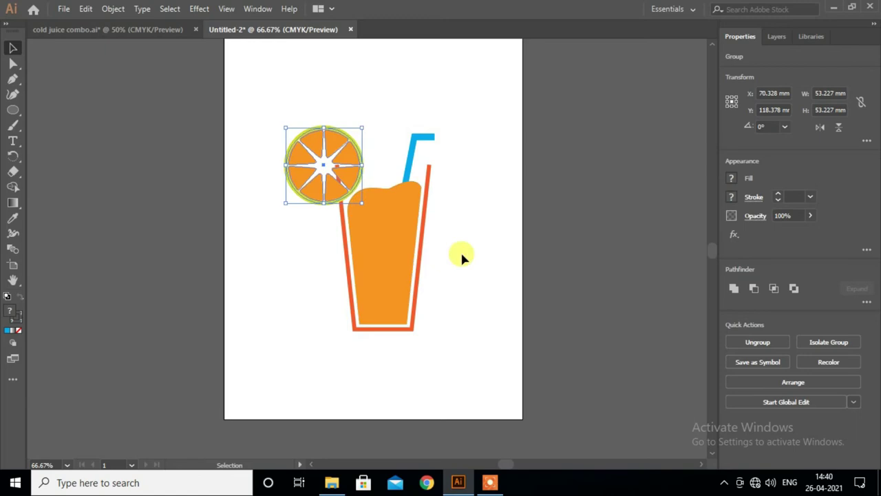
key(Right)
key(Up)
key(Up)
key(Right)
key(Up)
key(Up)
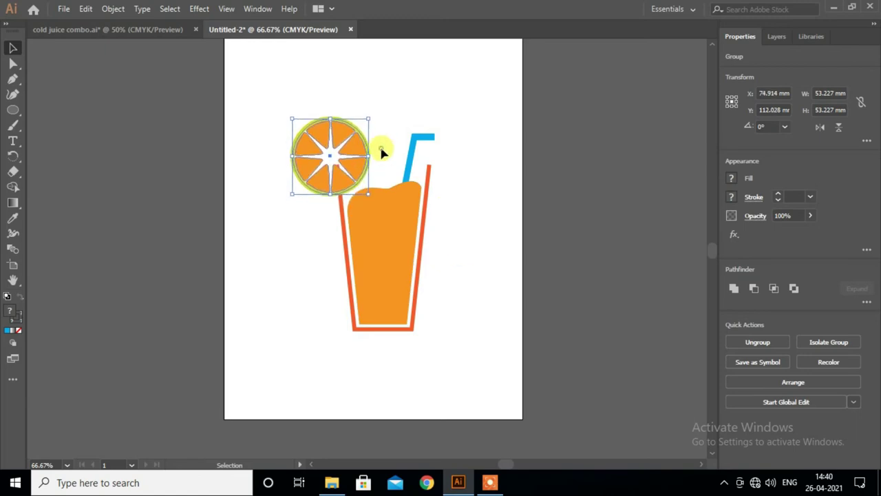
click(382, 151)
Raise the straw relative to the glass and shift it slightly right.
scroll(392, 172, up, 2)
drag(414, 194, 415, 181)
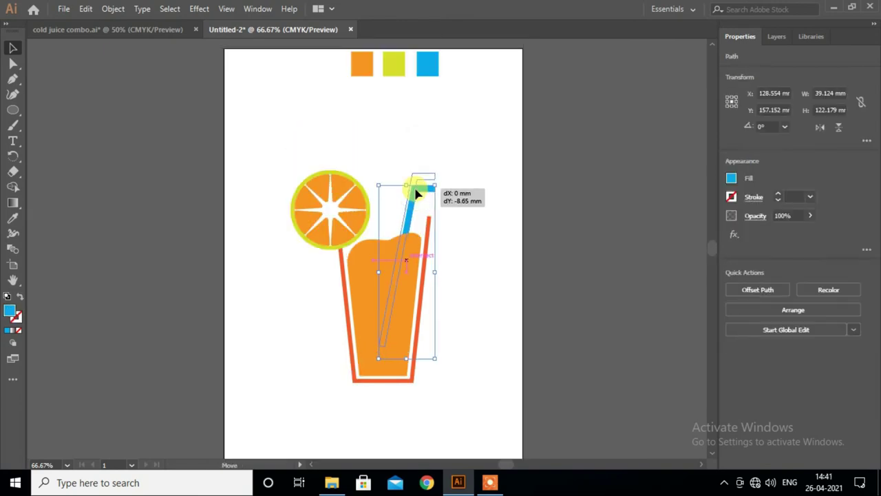
click(474, 215)
drag(413, 221, 420, 220)
click(483, 244)
Select the slice, straw and glass together and move them higher on the page.
alt+scroll(469, 246, down, 1)
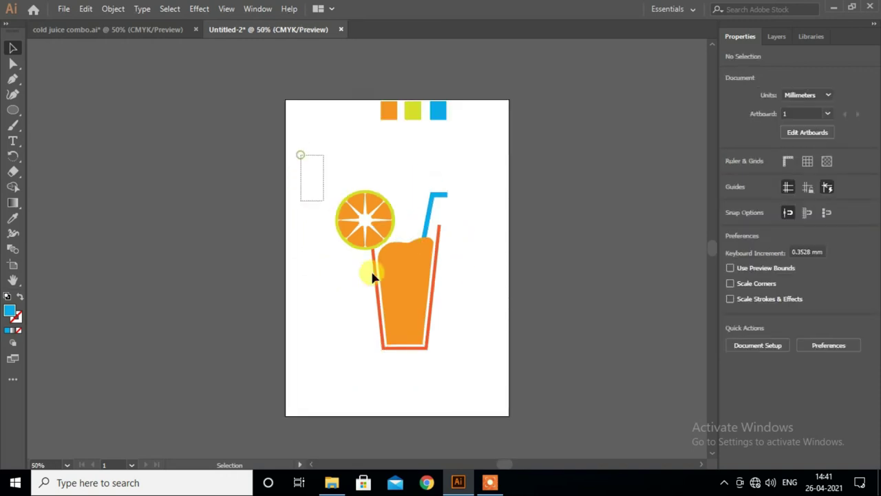
drag(299, 151, 471, 371)
drag(423, 313, 424, 264)
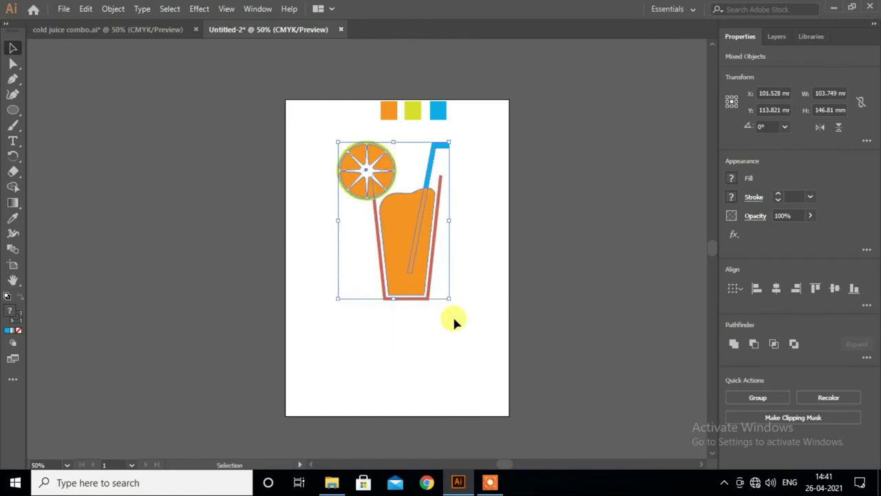
click(452, 334)
Paint two blue teardrop strokes right of the straw, undoing one bad stroke.
alt+scroll(404, 262, up, 2)
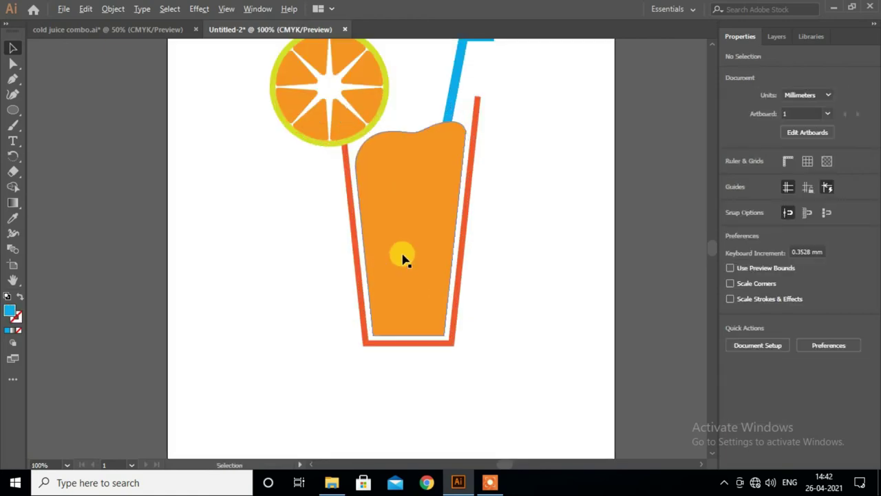
scroll(404, 255, up, 2)
scroll(440, 300, up, 1)
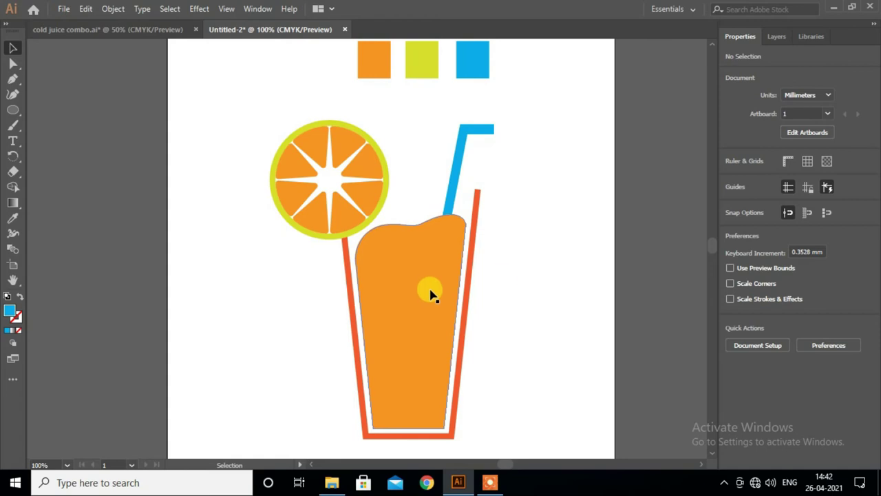
click(11, 127)
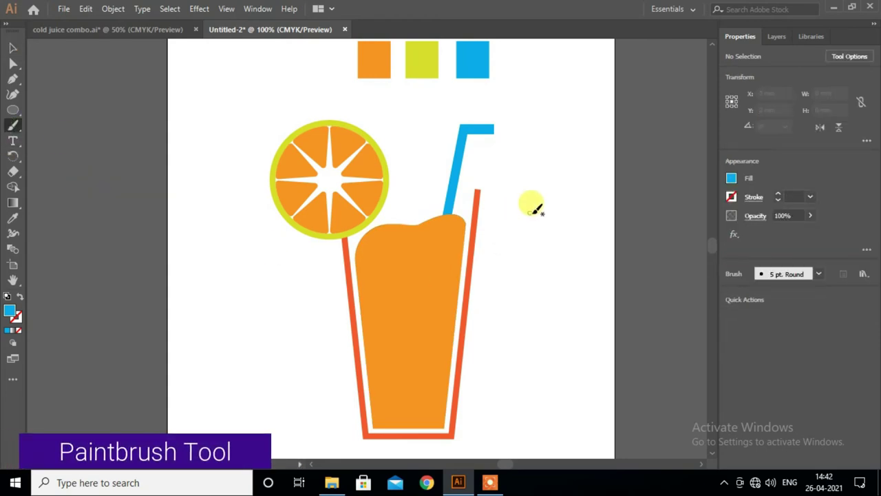
drag(521, 238, 544, 198)
drag(525, 236, 487, 234)
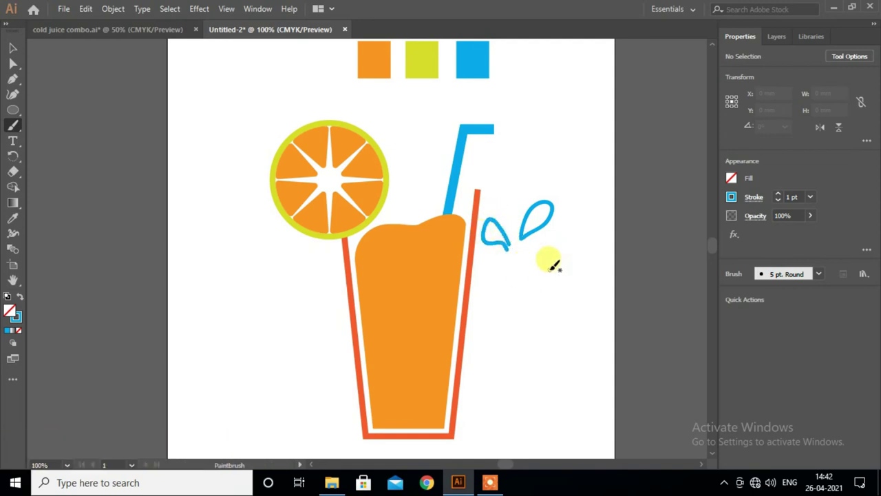
key(ctrl+z)
drag(513, 234, 481, 214)
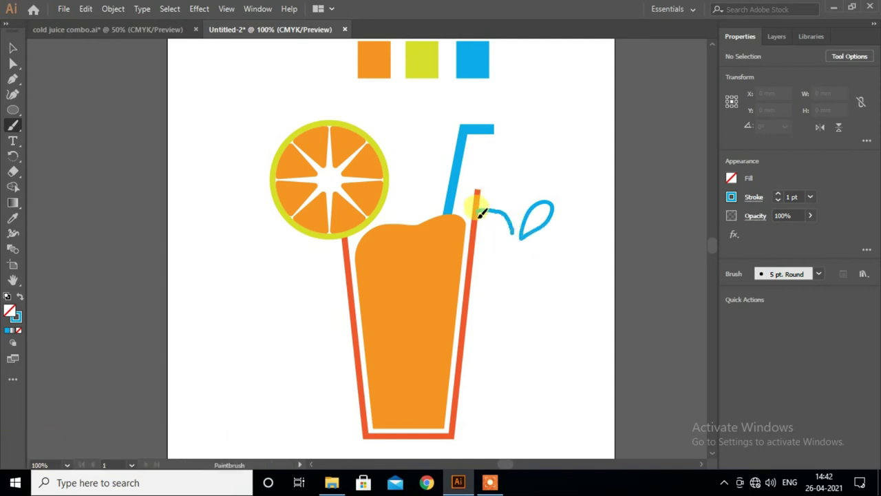
Nudge the two drops downward, moving the right one slightly right.
click(12, 47)
drag(515, 241, 530, 263)
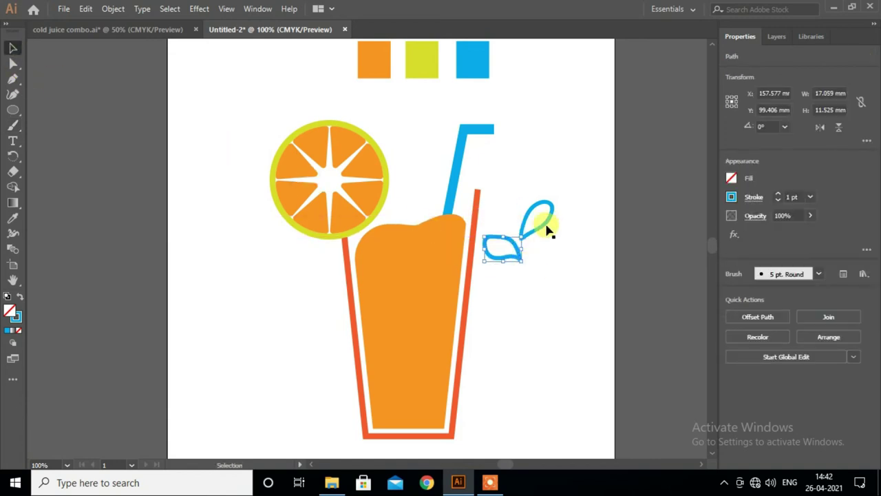
drag(548, 231, 559, 239)
click(555, 279)
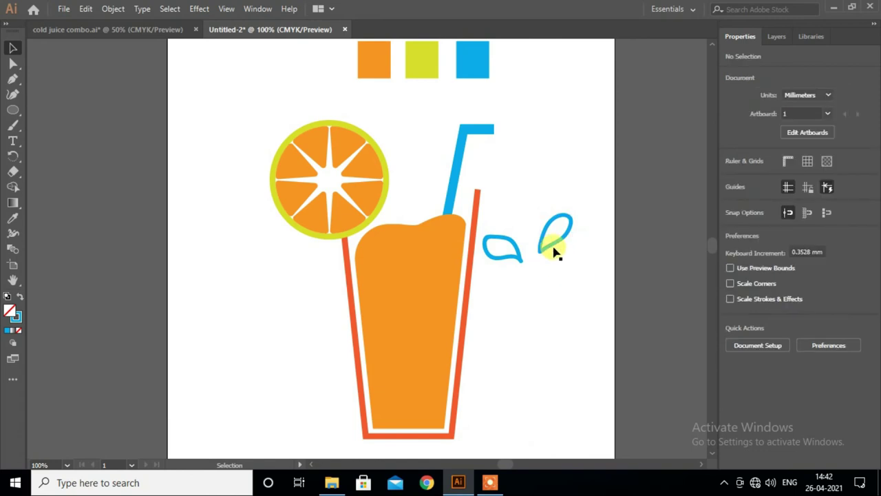
click(555, 250)
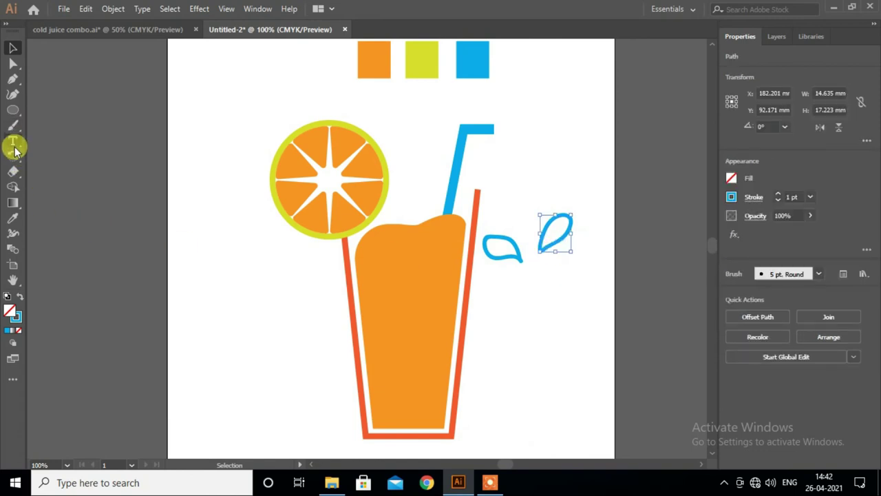
Colour both drops with the juice's orange fill using the Eyedropper.
click(12, 218)
click(427, 279)
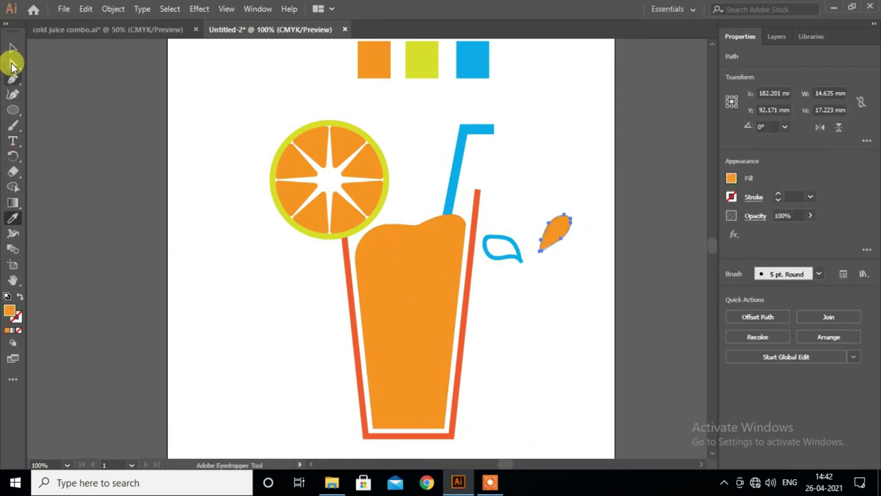
click(12, 48)
click(502, 255)
click(12, 217)
click(451, 294)
click(13, 48)
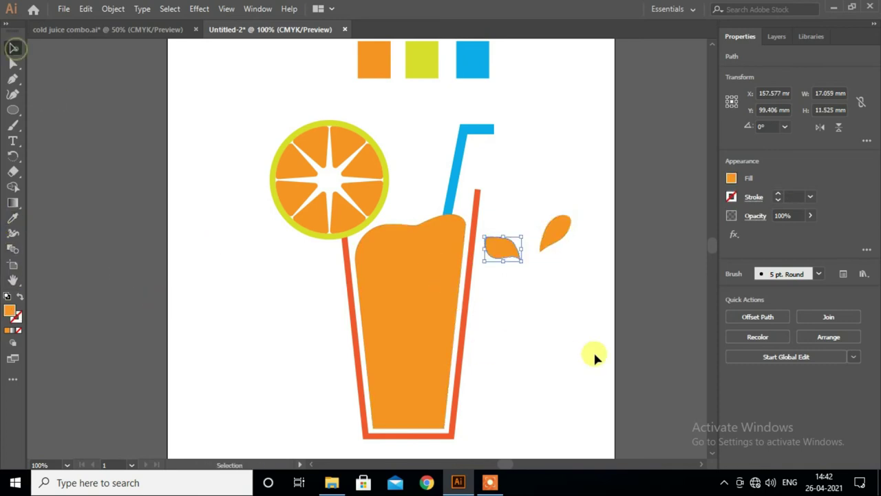
click(594, 350)
Shrink the right drop and rotate it about 13°.
click(556, 235)
drag(571, 251, 560, 252)
mouse_move(482, 232)
mouse_down()
mouse_move(523, 263)
mouse_move(487, 232)
mouse_up()
click(542, 300)
click(560, 230)
mouse_move(566, 213)
mouse_down()
mouse_move(551, 238)
mouse_move(459, 208)
mouse_up()
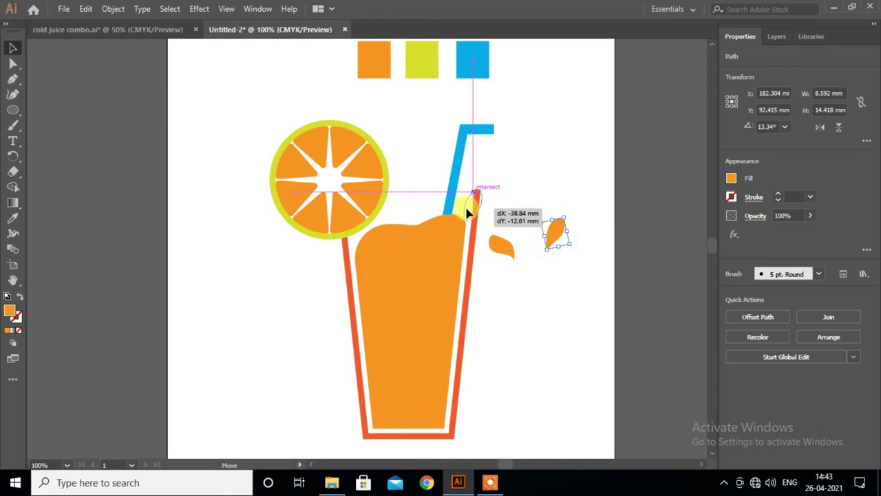
click(555, 242)
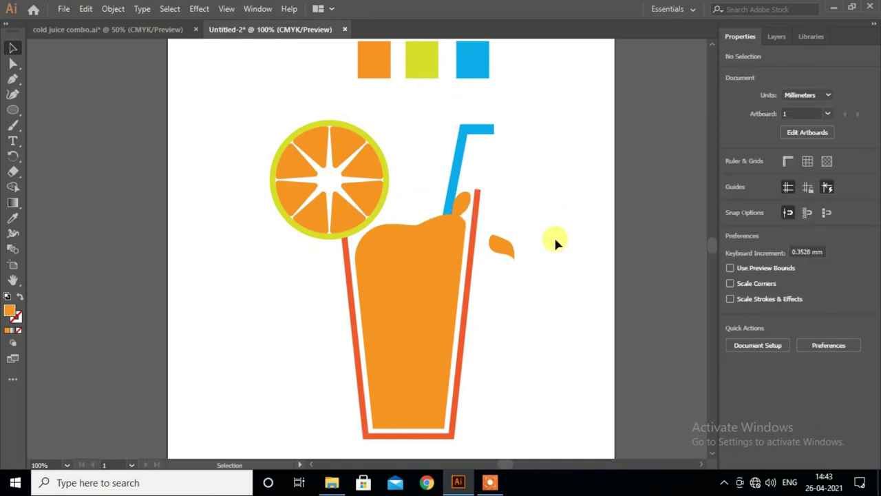
Shift the straw slightly left and set the drops as splashes on either side.
drag(463, 167, 458, 167)
click(564, 222)
click(463, 209)
mouse_move(476, 219)
mouse_down()
mouse_move(463, 191)
mouse_move(480, 179)
mouse_up()
key(ctrl+shift+z)
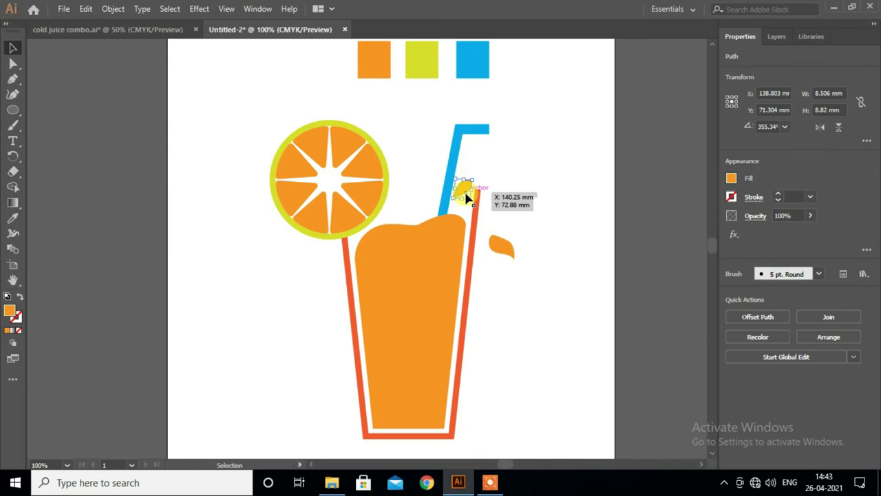
drag(506, 246, 421, 191)
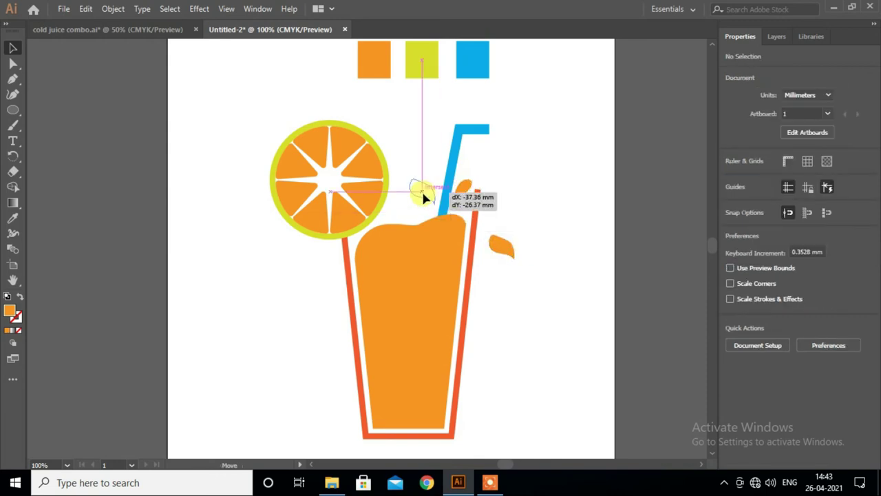
click(539, 230)
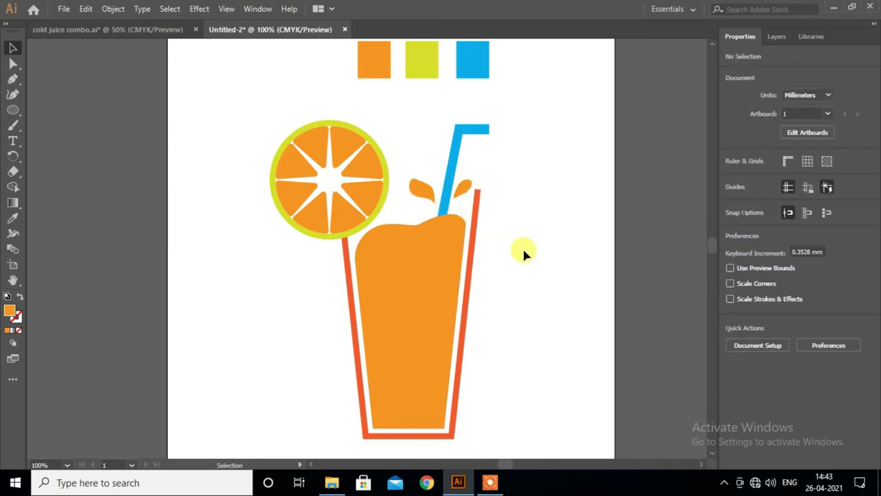
alt+scroll(522, 253, down, 1)
scroll(289, 268, down, 2)
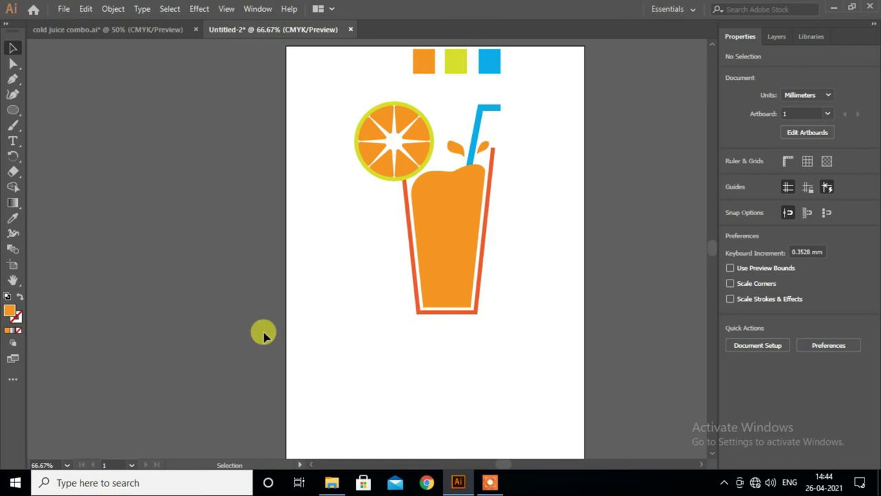
scroll(256, 333, down, 1)
Place a text object below the glass in Bauhaus 93 at 60 pt, reading 'Orange Juice'.
click(13, 141)
click(363, 319)
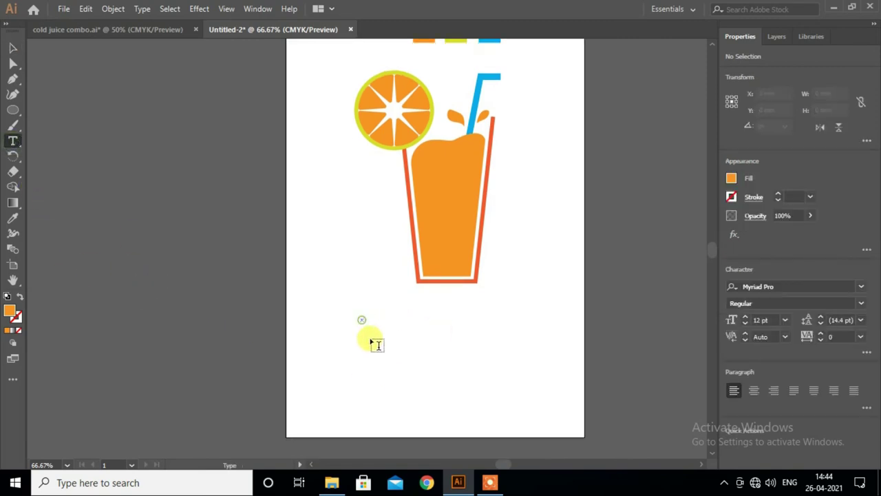
click(860, 305)
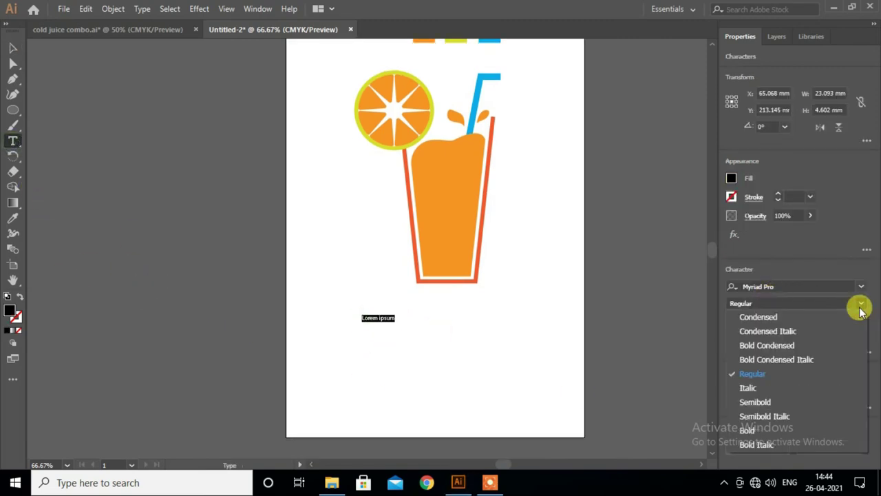
click(786, 389)
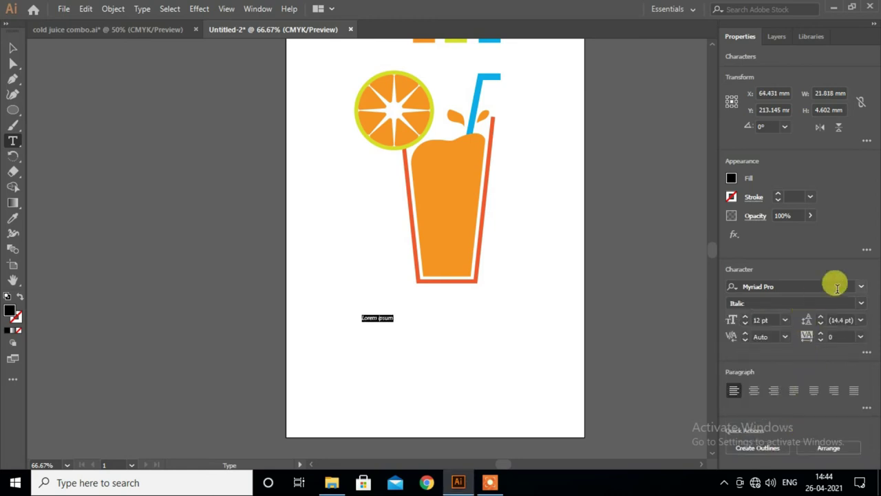
click(862, 288)
scroll(747, 389, down, 3)
scroll(747, 406, down, 3)
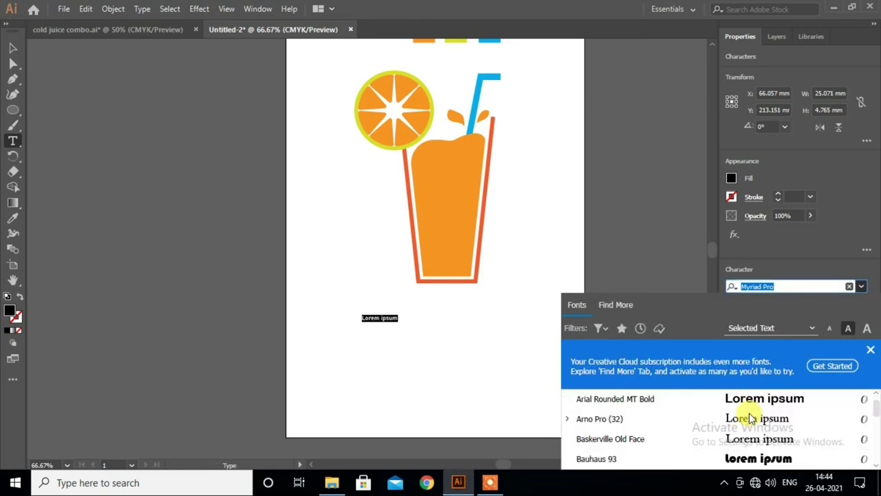
click(736, 469)
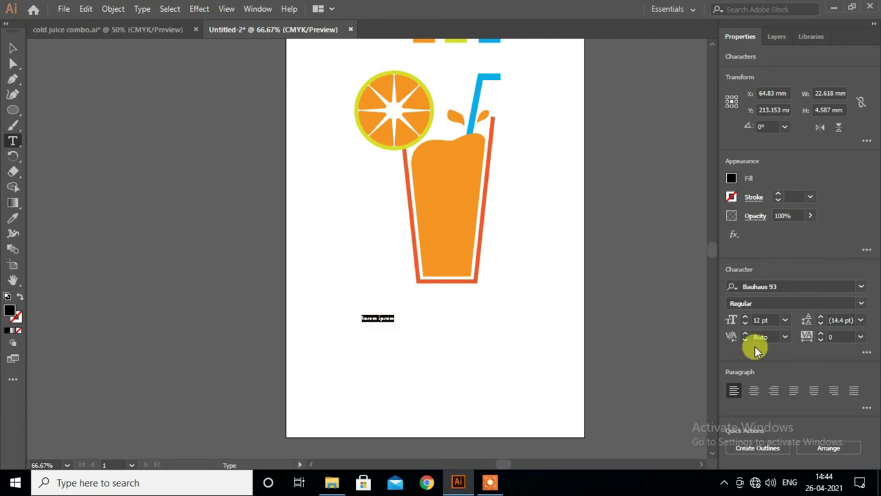
click(785, 320)
click(798, 288)
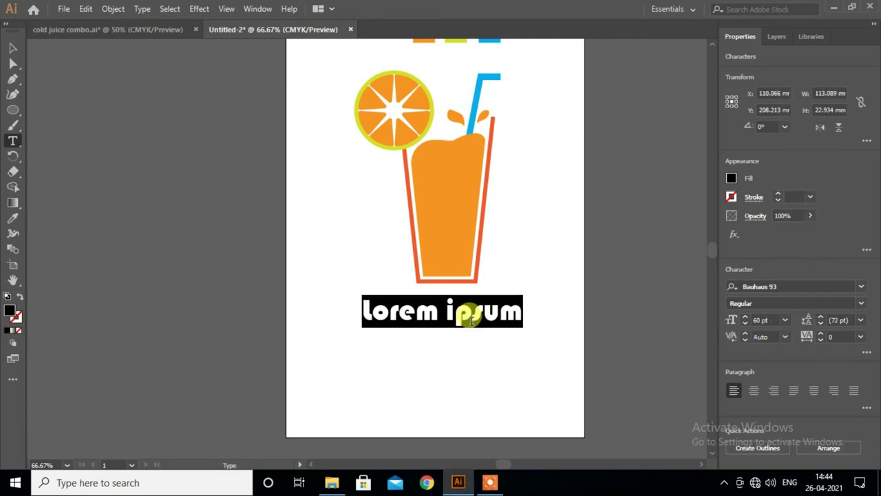
click(530, 336)
text(Orange Juice)
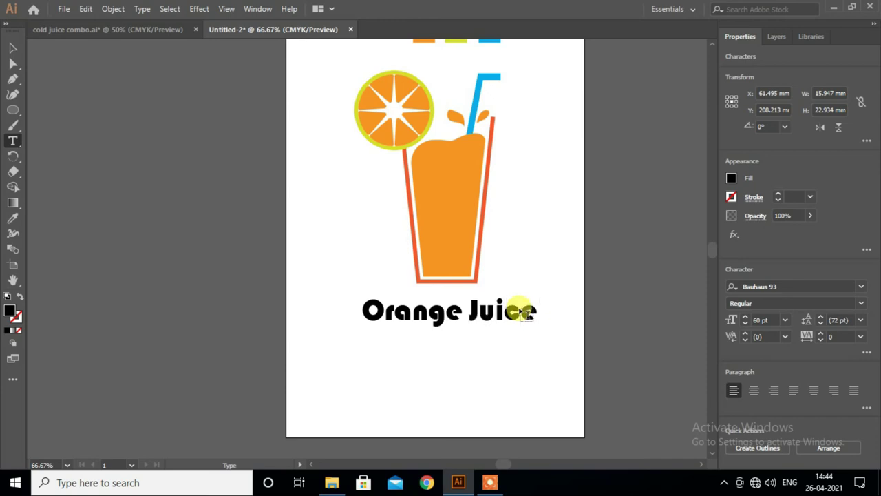
Move the Orange Juice title up onto the glass.
click(13, 48)
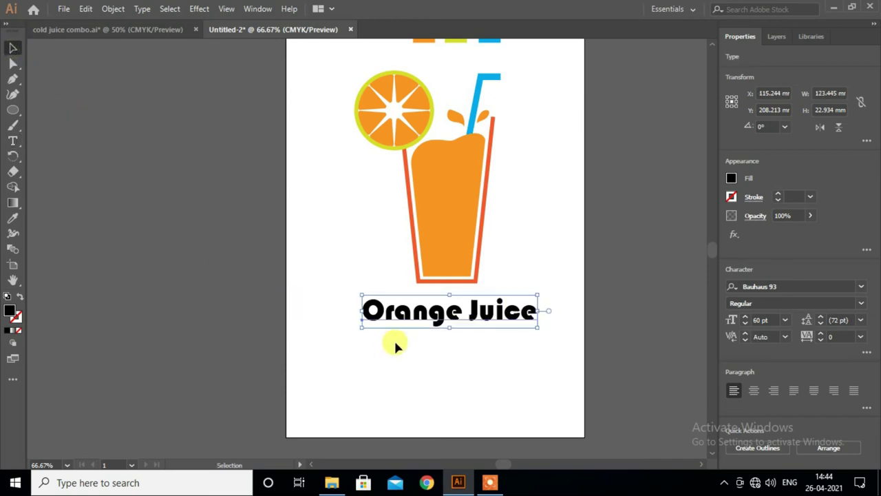
drag(417, 316, 412, 225)
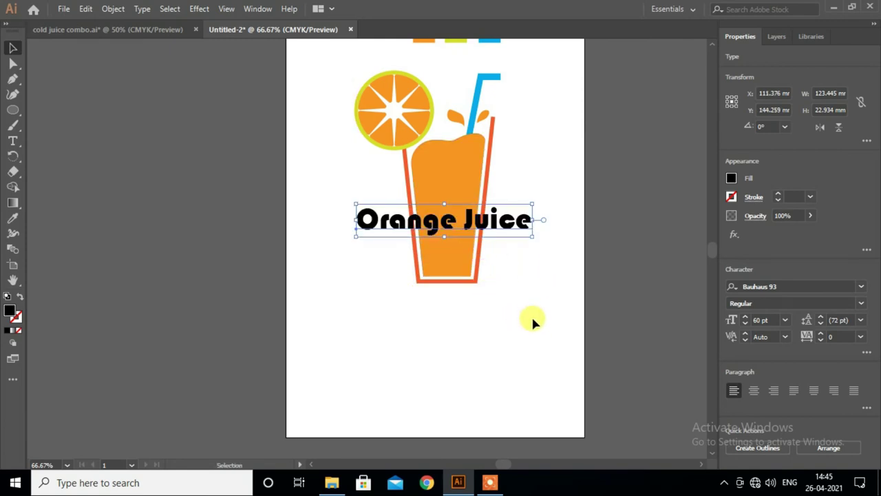
scroll(528, 318, up, 1)
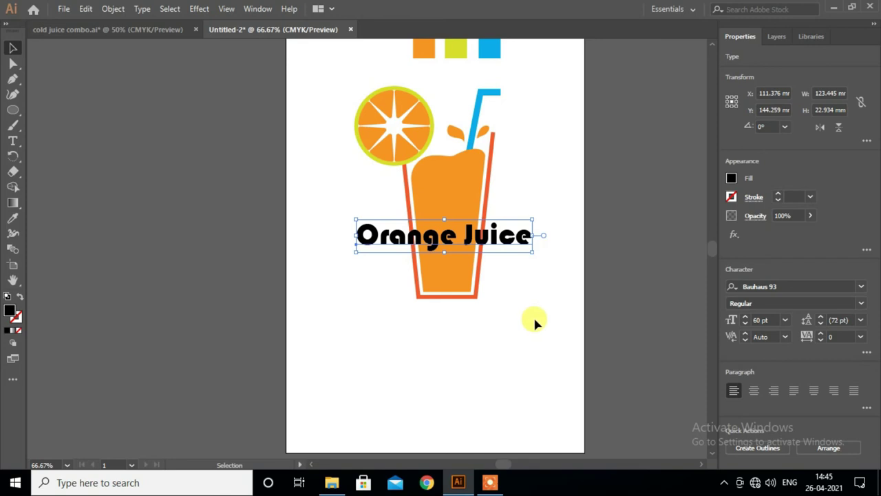
Give the title the orange rind's yellow-green fill and a red-orange outline.
click(13, 218)
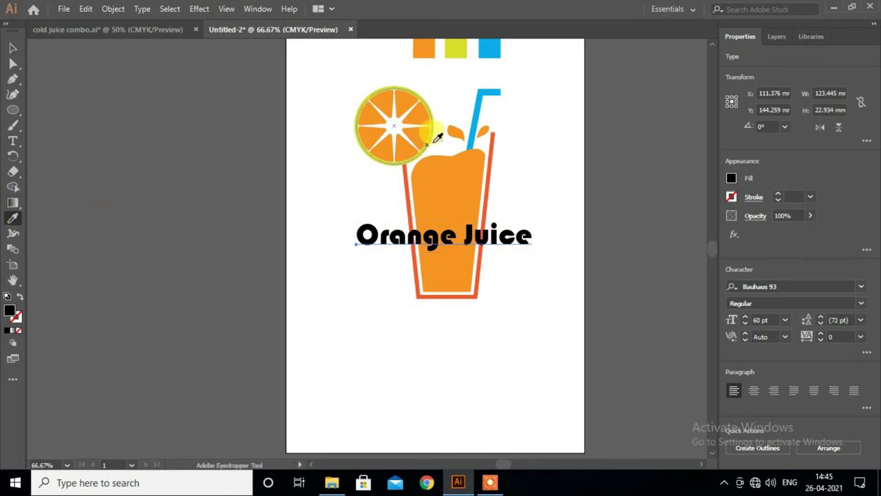
click(456, 51)
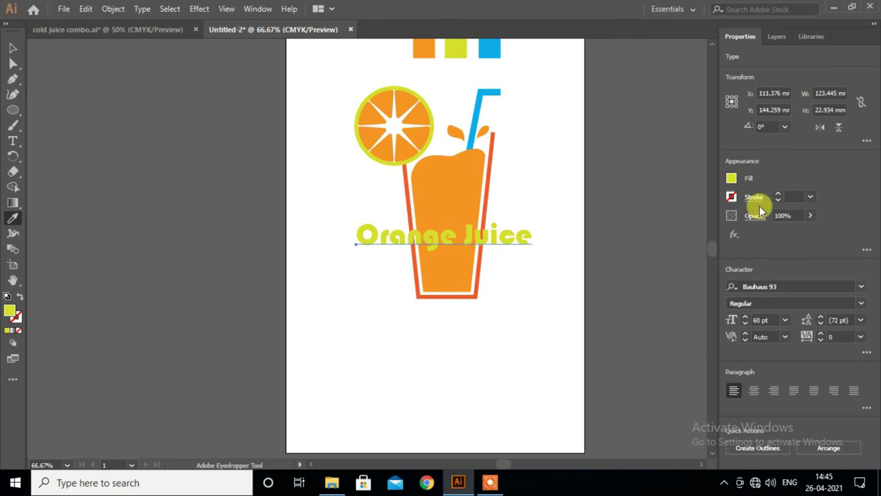
click(732, 198)
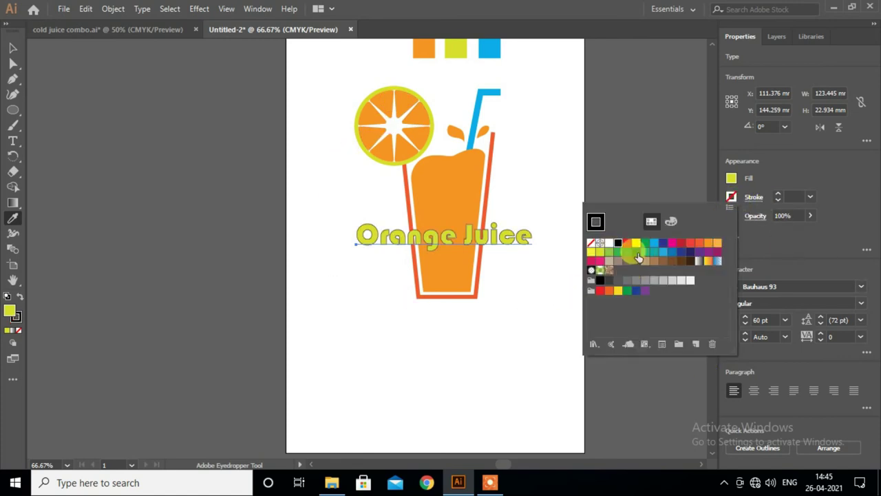
click(690, 245)
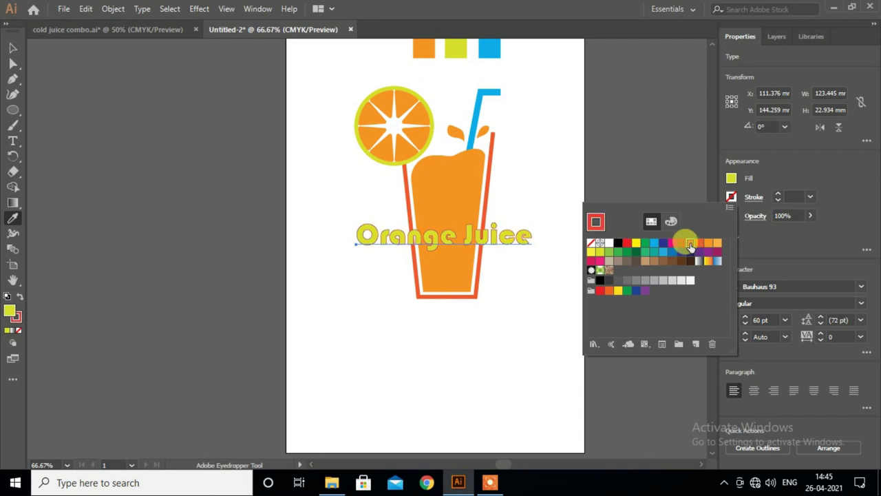
click(501, 311)
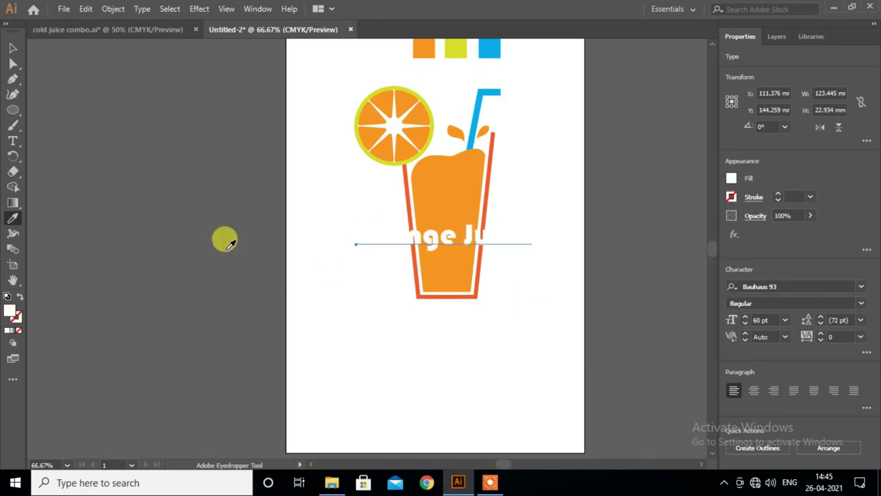
click(227, 242)
Drag the title lower so it sits across the glass.
click(12, 52)
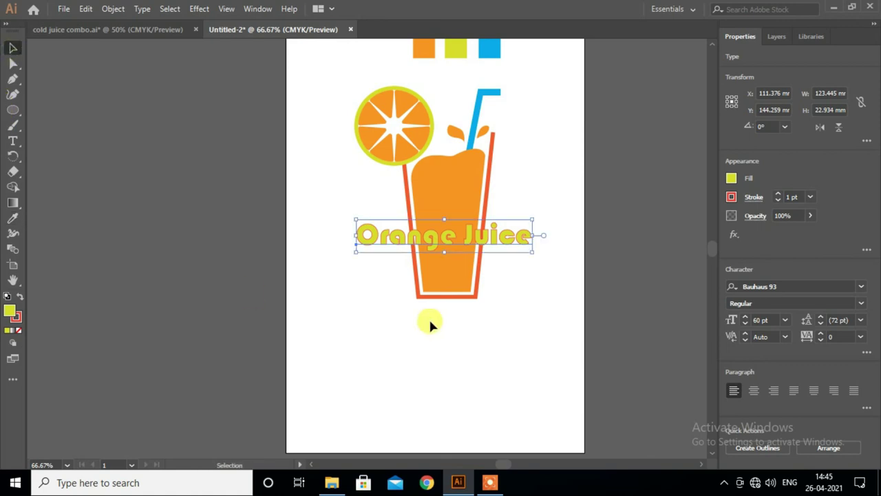
click(441, 332)
scroll(452, 346, up, 1)
mouse_move(503, 284)
mouse_down()
mouse_move(502, 313)
mouse_move(503, 297)
mouse_move(487, 320)
mouse_up()
click(507, 363)
scroll(503, 338, up, 1)
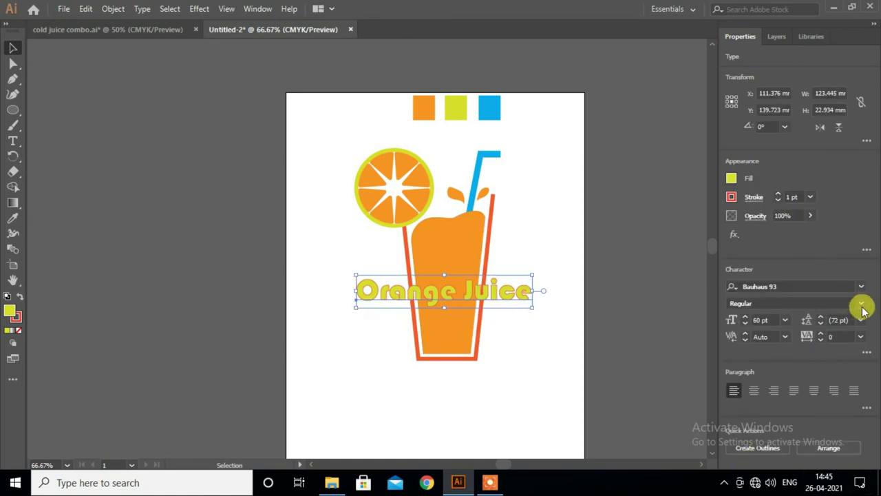
Set the title in Brush Script Std Medium and place it below the glass.
click(861, 288)
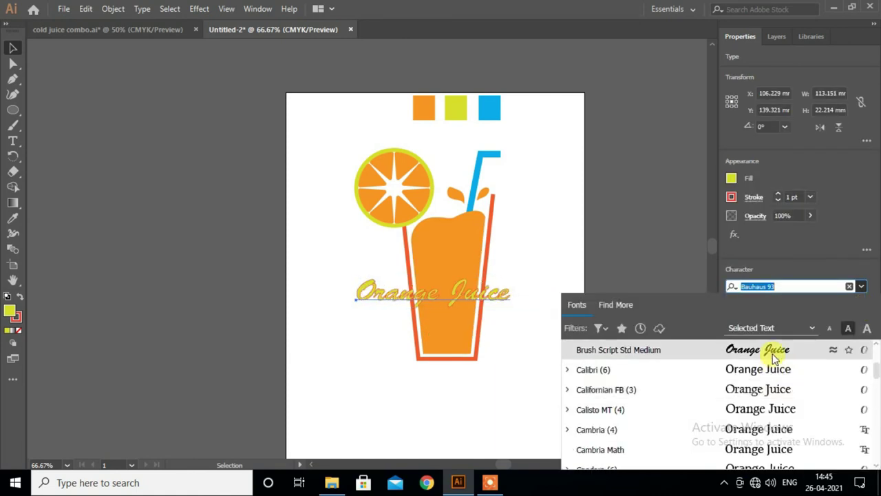
click(774, 356)
drag(463, 281, 478, 281)
click(509, 367)
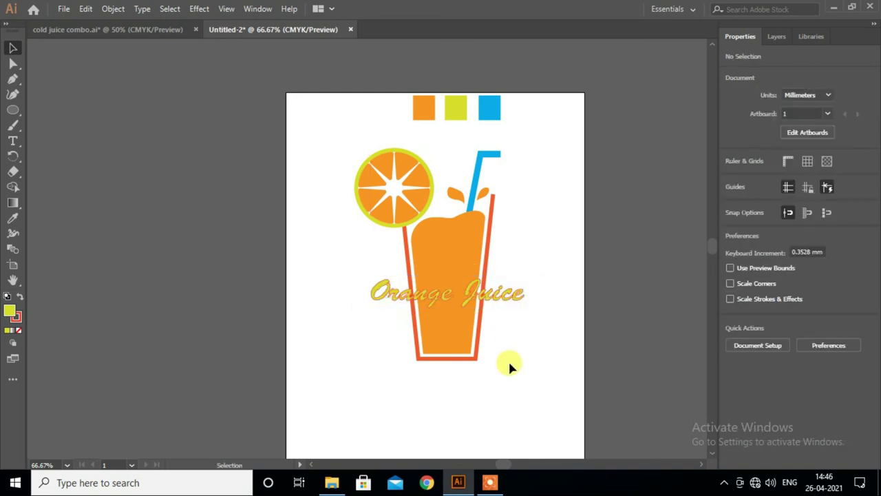
mouse_move(504, 303)
mouse_down()
mouse_move(503, 389)
mouse_move(482, 400)
mouse_up()
scroll(300, 391, down, 2)
Group all the logo artwork and scale it down to about 73.486 × 107.251 mm.
mouse_move(317, 77)
mouse_down()
mouse_move(552, 358)
mouse_move(506, 318)
mouse_up()
key(ctrl+g)
mouse_move(467, 279)
mouse_down()
mouse_move(469, 237)
mouse_move(478, 242)
mouse_up()
key(ctrl+g)
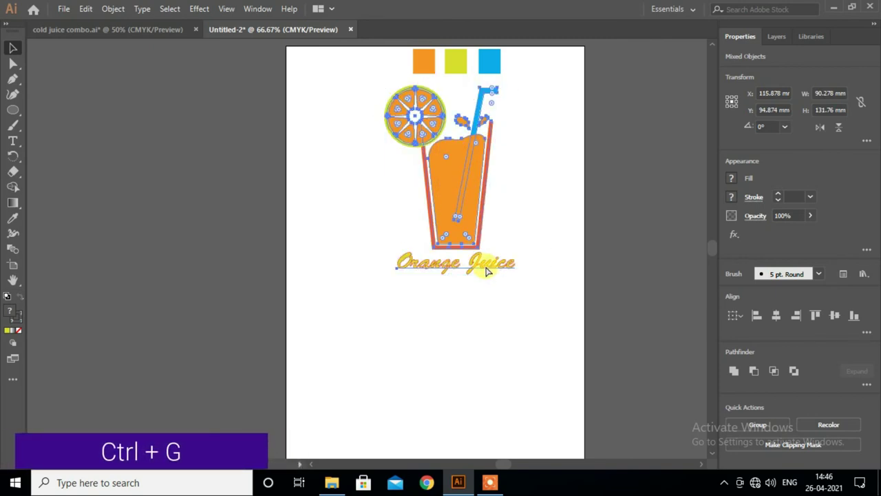
click(462, 312)
scroll(441, 315, down, 1)
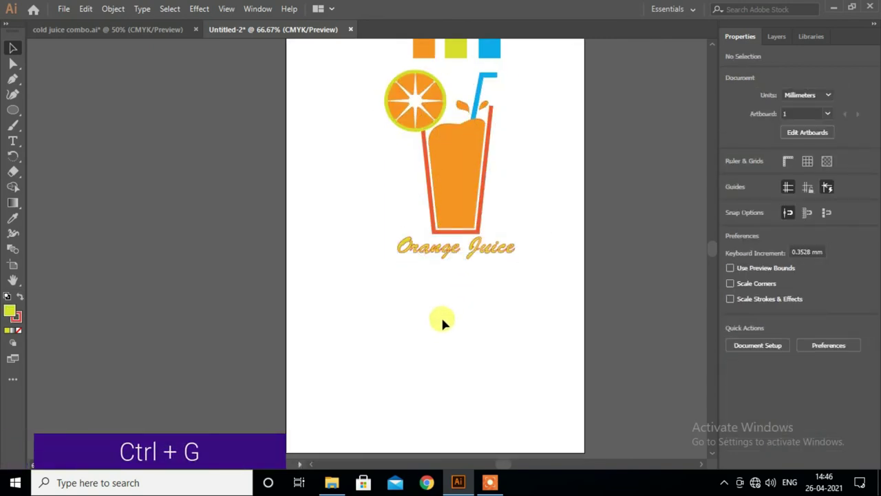
scroll(440, 252, up, 2)
scroll(393, 300, down, 1)
scroll(396, 288, up, 1)
Move the grouped logo higher up the page, beneath the swatches.
click(529, 287)
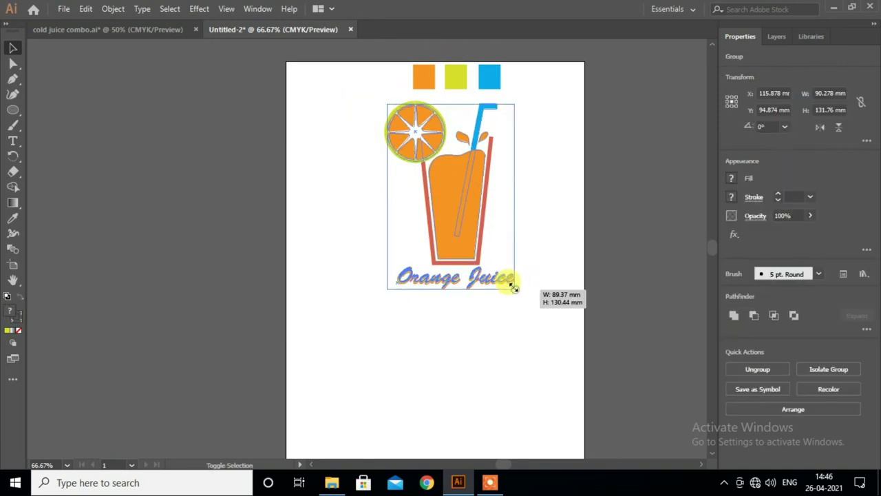
drag(527, 284, 507, 279)
scroll(492, 254, down, 1)
drag(477, 225, 475, 200)
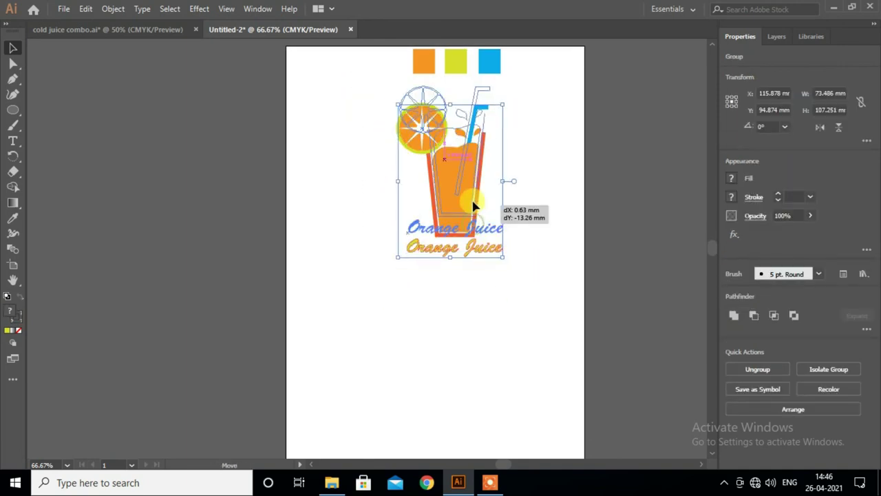
click(484, 294)
scroll(484, 294, up, 1)
Draw a rectangle below the logo and centre it under the logo.
right_click(13, 110)
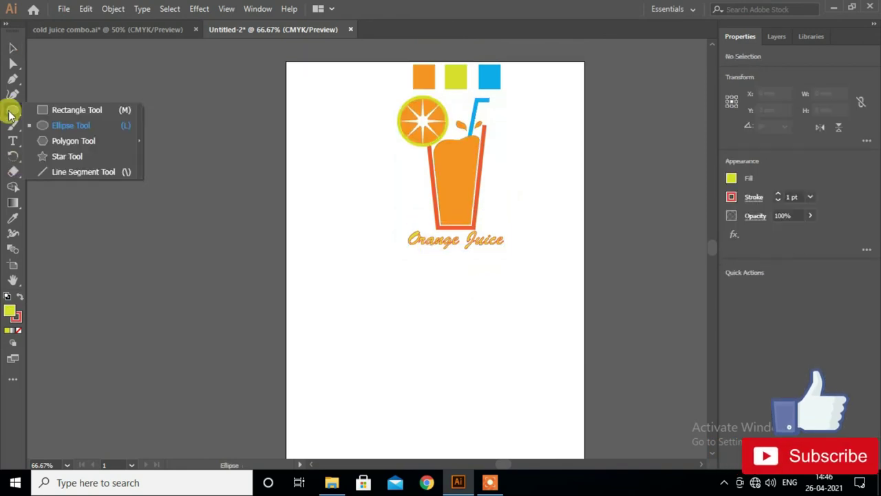
click(61, 109)
mouse_move(360, 264)
mouse_down()
mouse_move(517, 448)
mouse_move(521, 440)
mouse_up()
key(v)
key(ctrl+a)
click(774, 318)
click(560, 340)
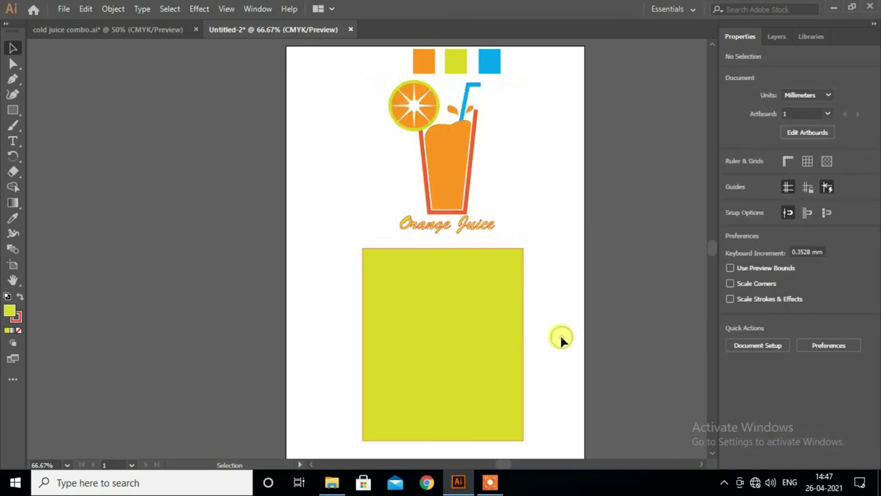
Give the rectangle no outline and a dark gray fill.
scroll(560, 340, down, 1)
click(452, 346)
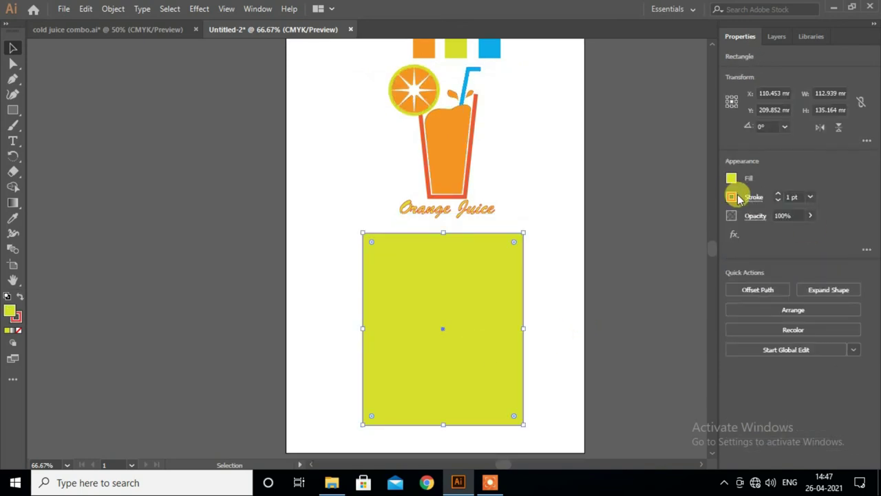
click(731, 197)
click(589, 236)
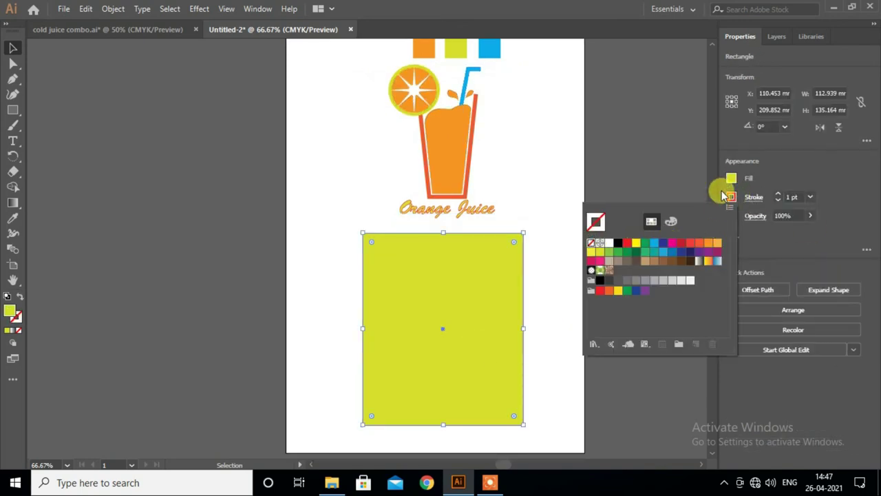
click(731, 179)
click(602, 253)
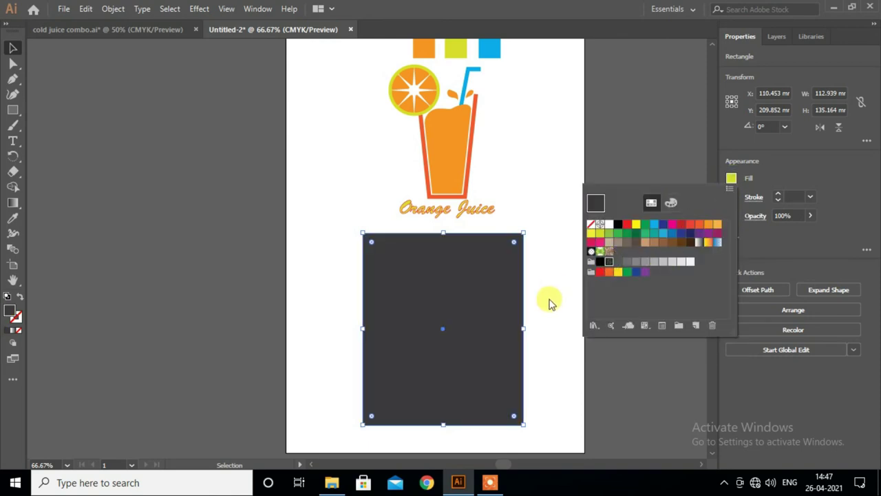
click(549, 303)
Send the dark gray rectangle backward in the stacking order.
click(458, 181)
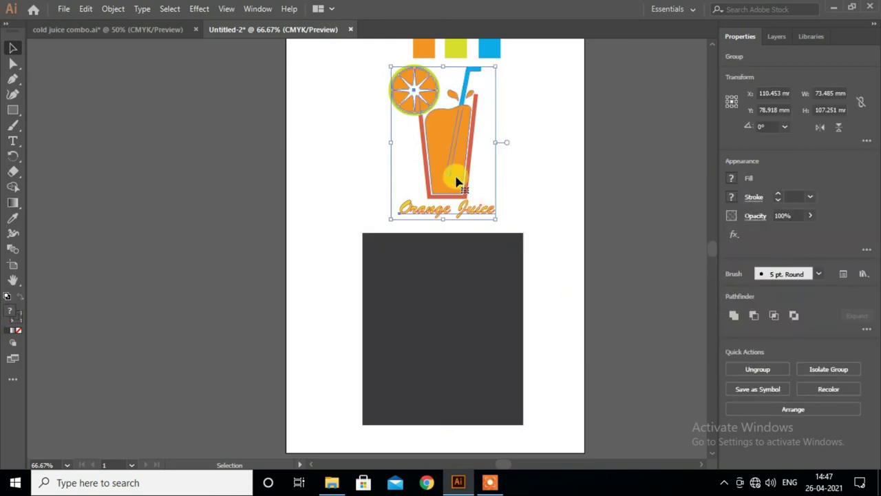
click(453, 297)
right_click(453, 296)
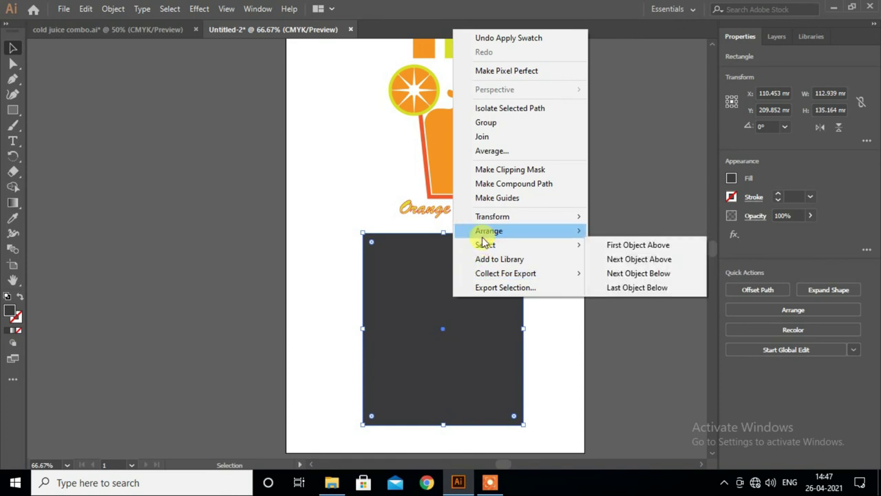
click(622, 257)
click(574, 307)
Alt-drag a copy of the logo onto the dark gray rectangle.
click(464, 198)
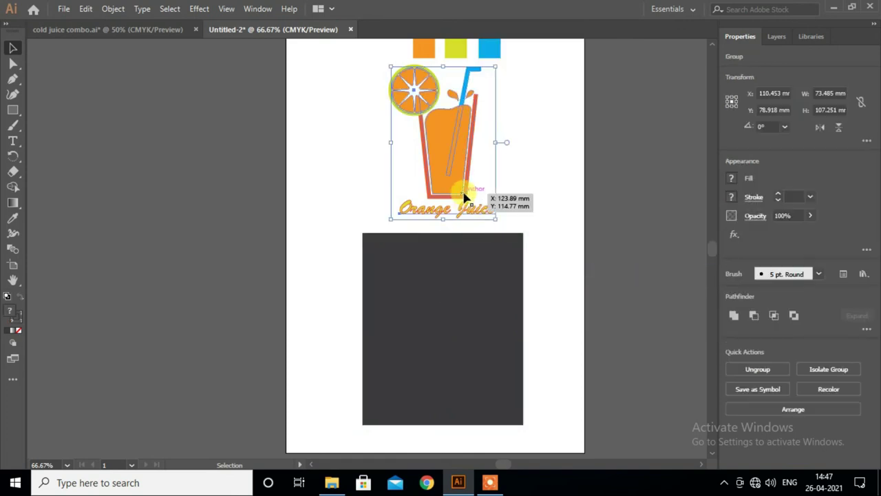
drag(464, 197, 462, 386)
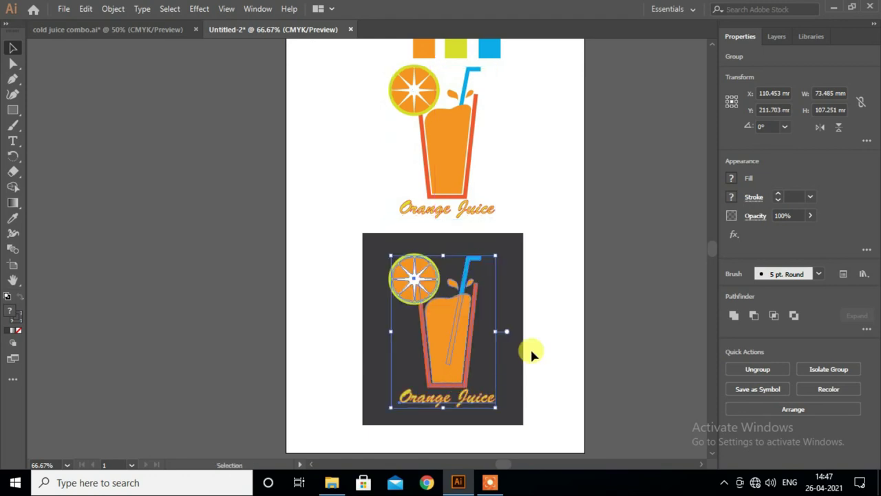
click(530, 347)
scroll(540, 344, down, 1)
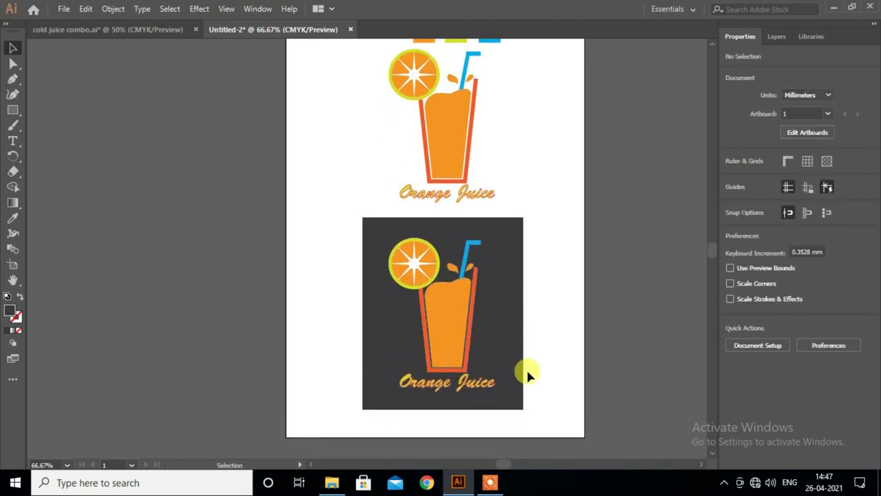
click(467, 339)
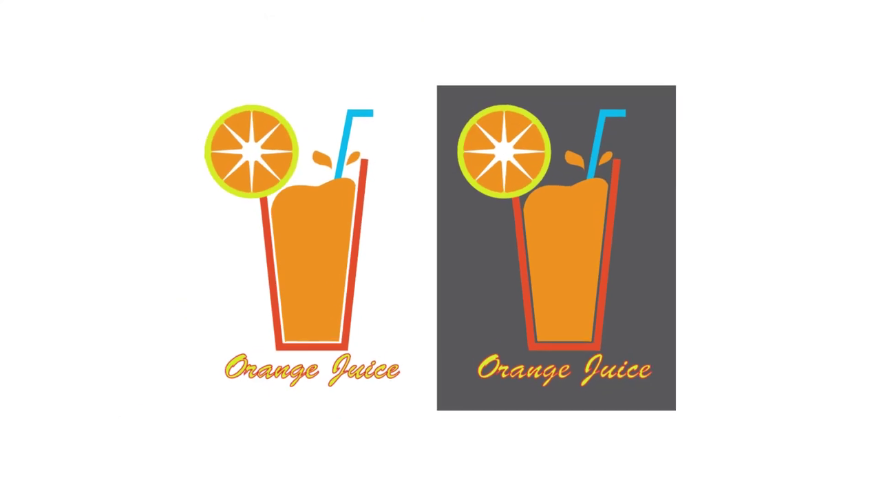